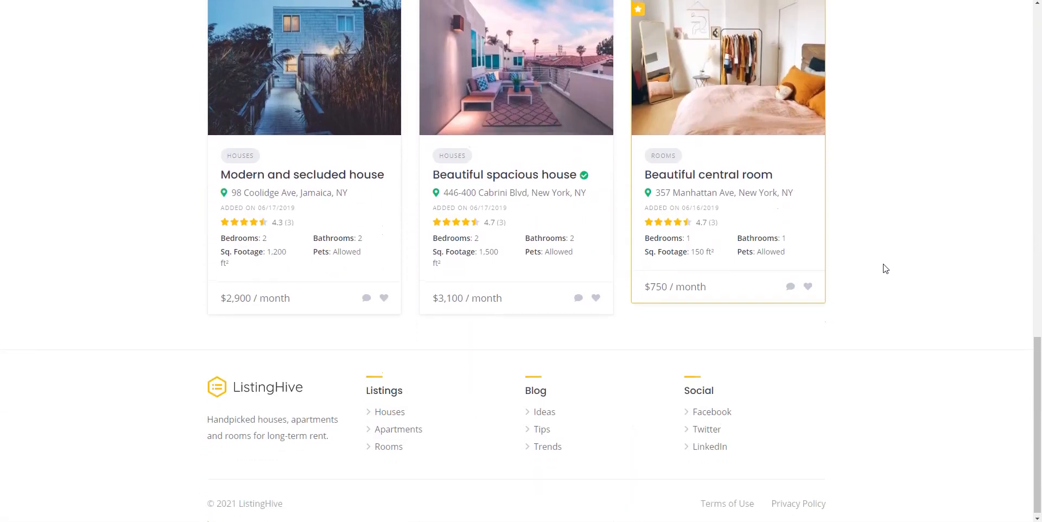
scroll(884, 269, up, 8)
scroll(885, 268, up, 6)
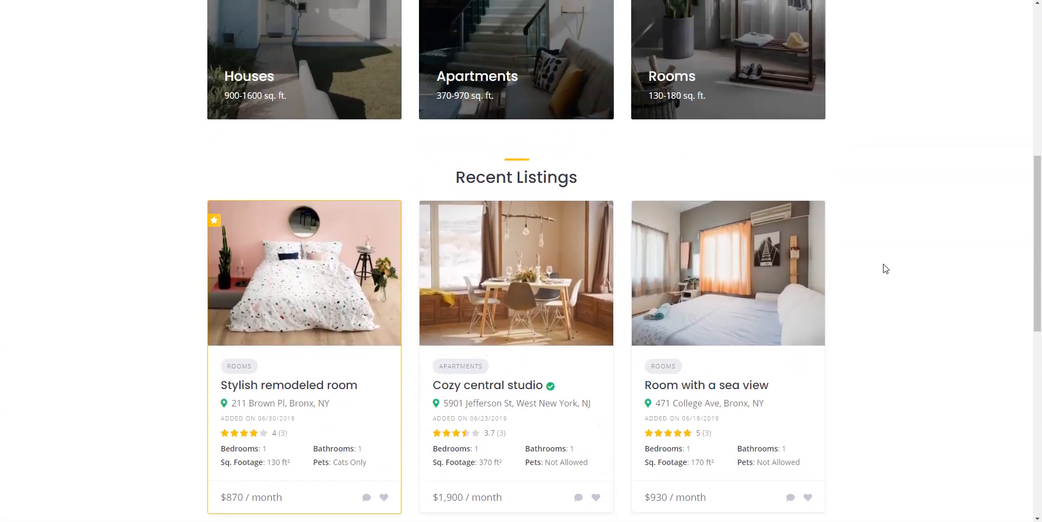
scroll(885, 268, up, 4)
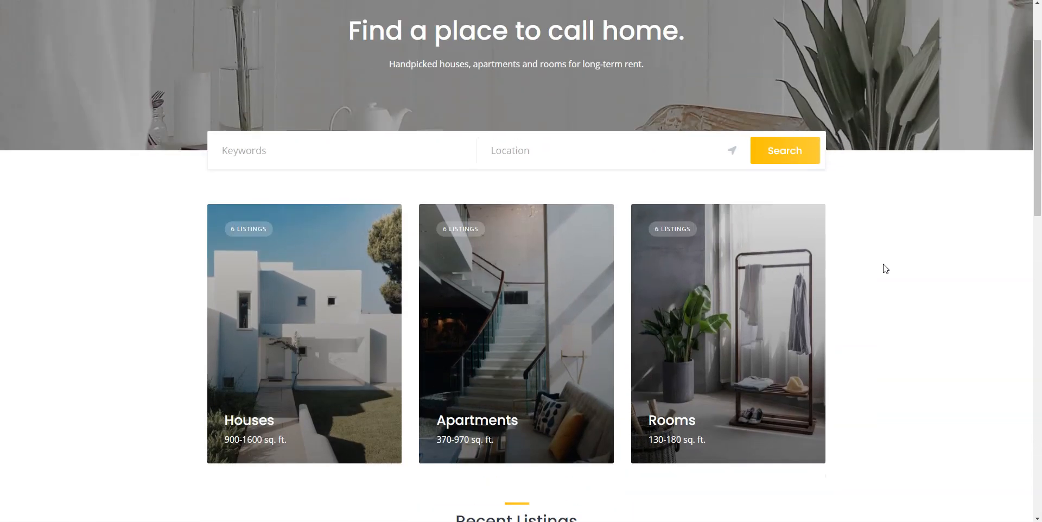
click(885, 268)
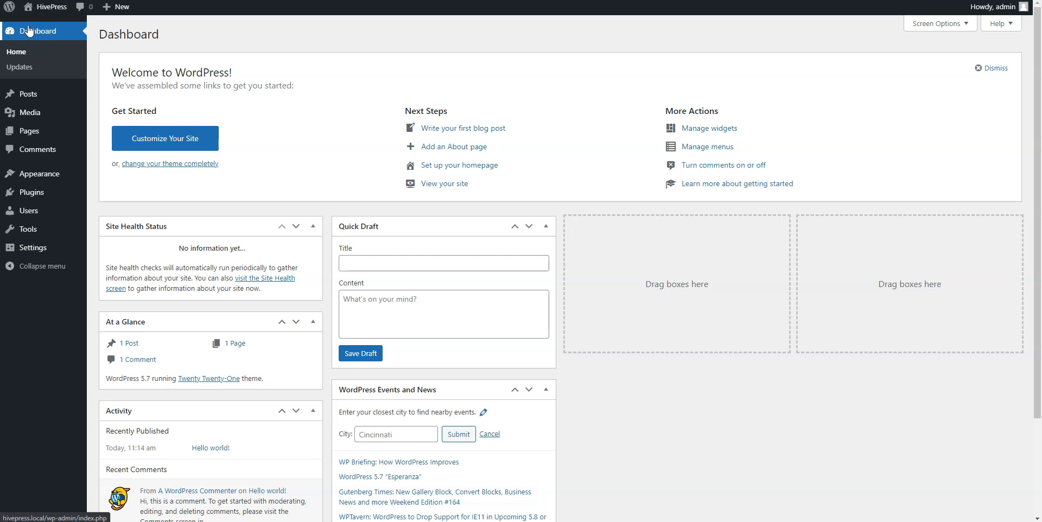
Find the ListingHive theme in the theme directory, then install and activate it
mouse_move(45, 172)
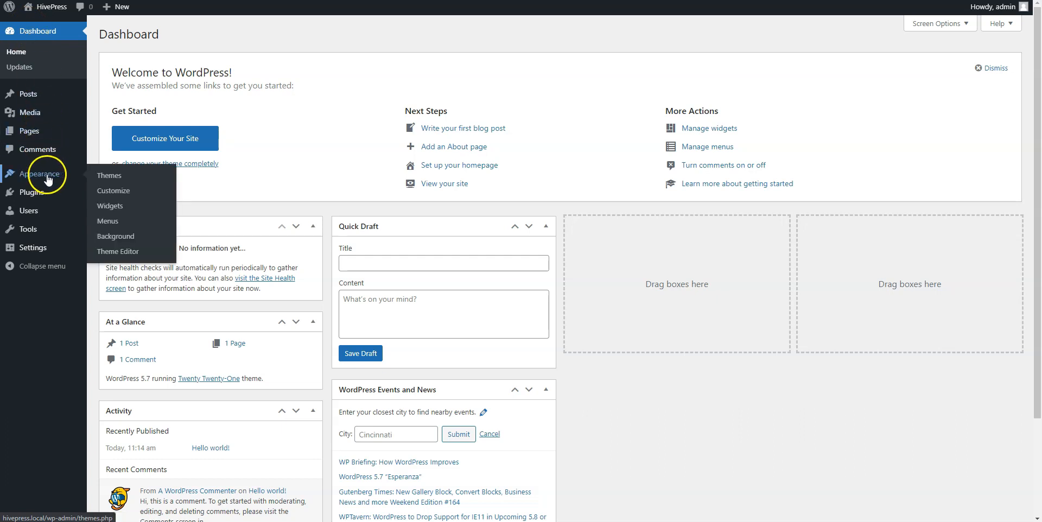
click(112, 178)
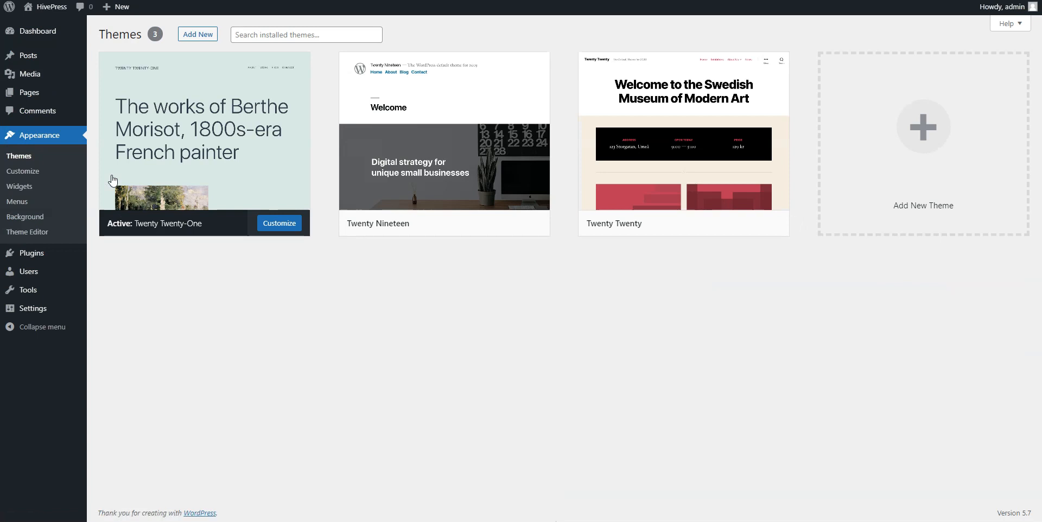
click(197, 34)
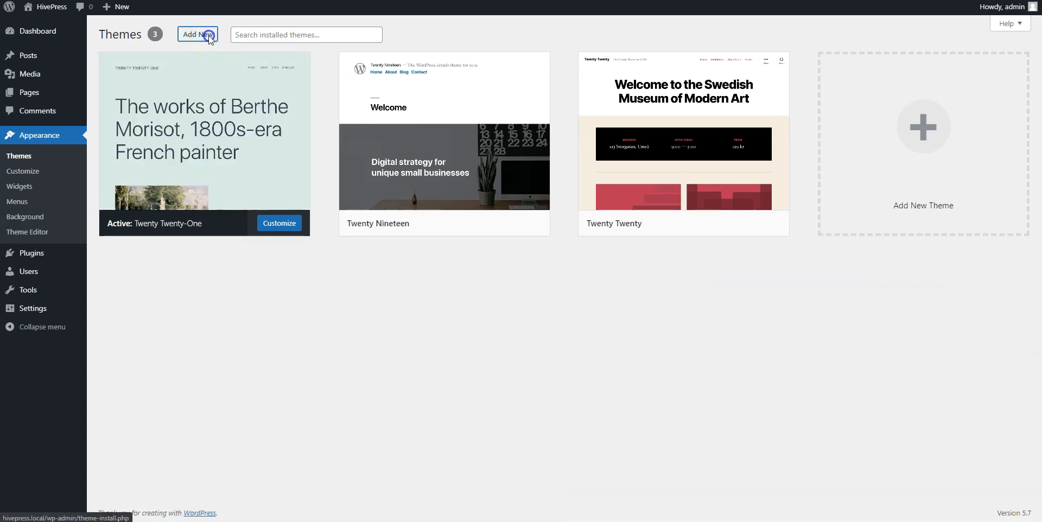
click(881, 64)
text(ListingHive)
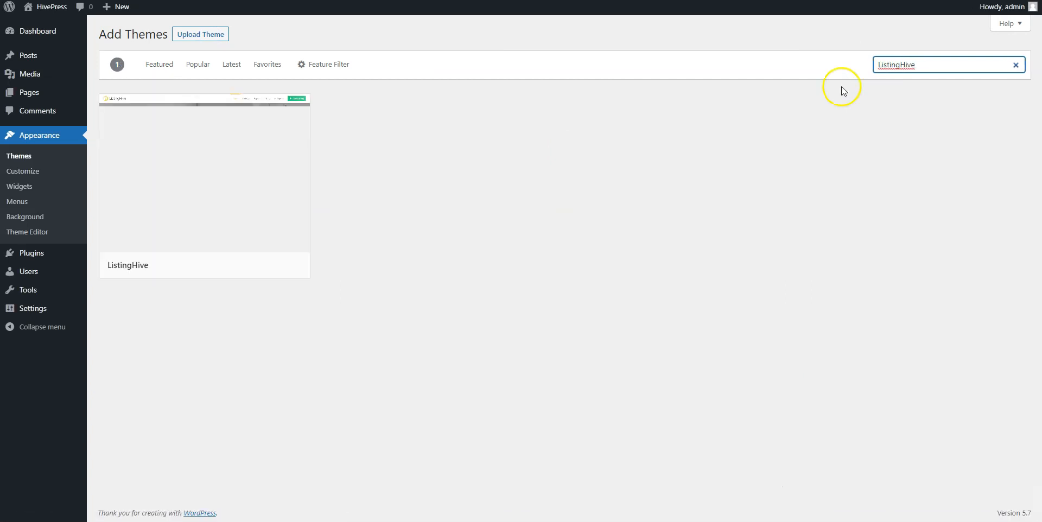
mouse_move(233, 245)
click(243, 265)
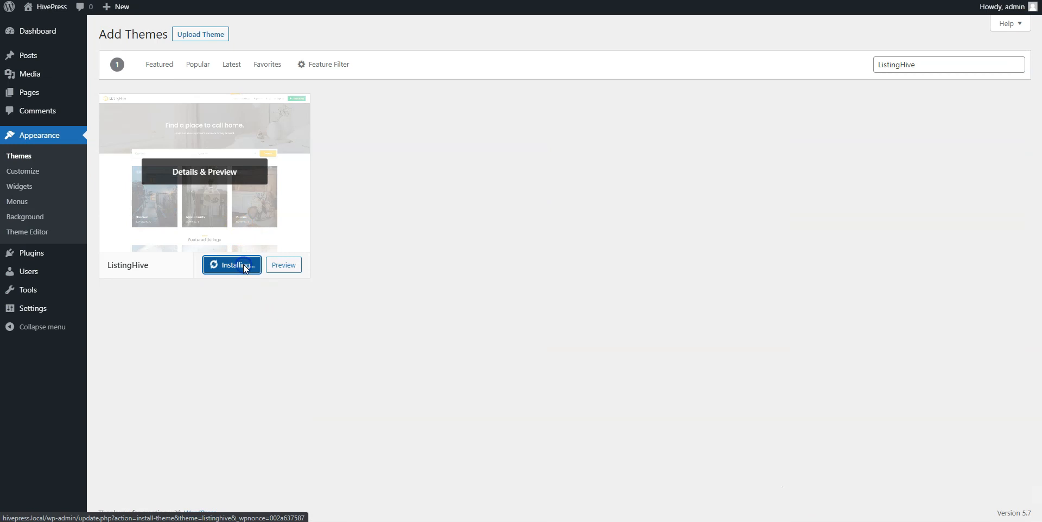
click(244, 267)
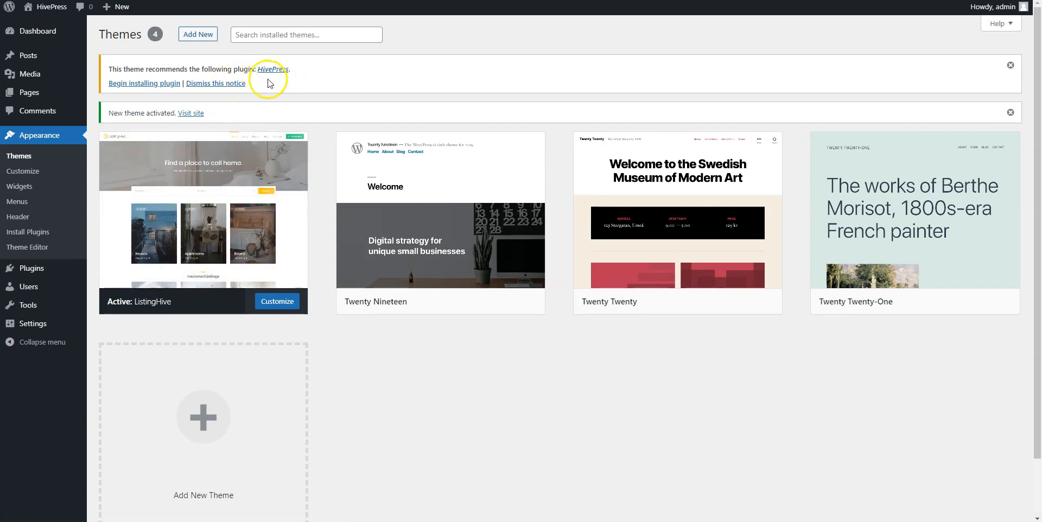
Install and activate the HivePress plugin recommended by the theme, and return to the dashboard
click(146, 84)
click(133, 125)
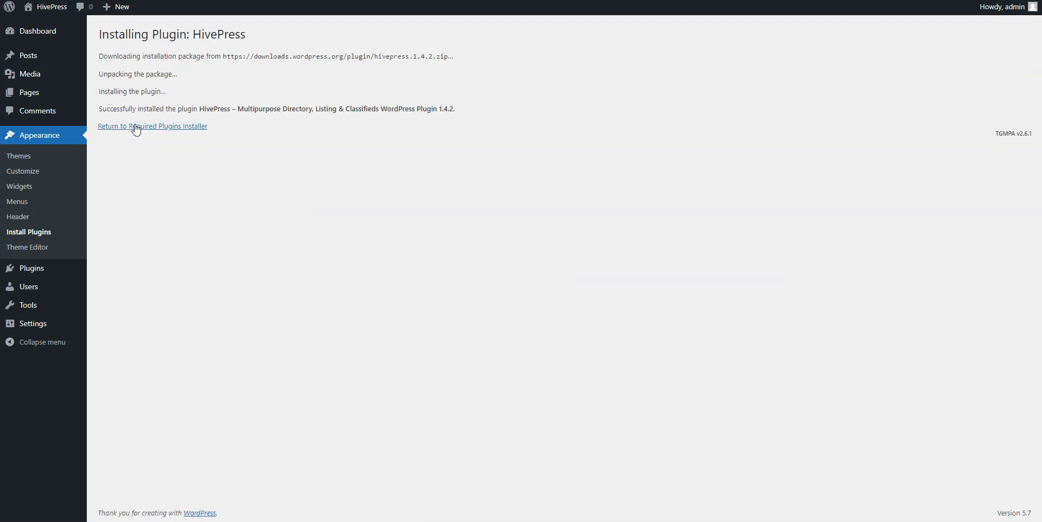
click(180, 128)
click(136, 125)
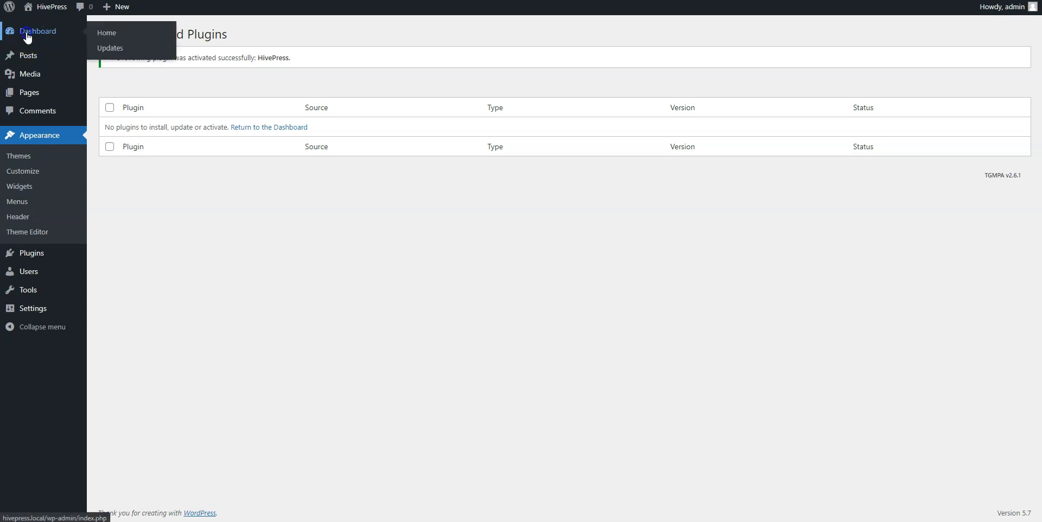
click(28, 36)
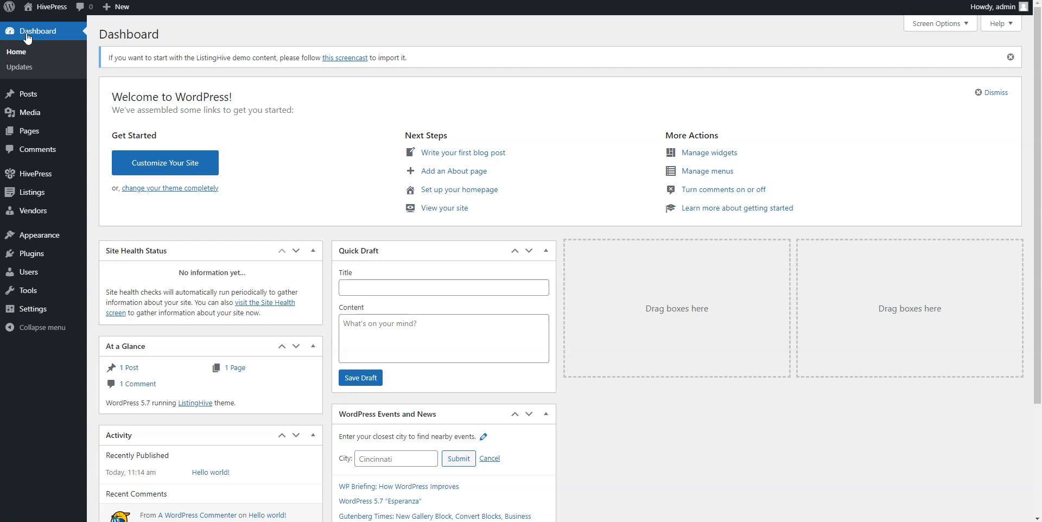
click(27, 37)
Search the plugin directory for "one click demo import" and install and activate the One Click Demo Import plugin
mouse_move(30, 253)
click(120, 271)
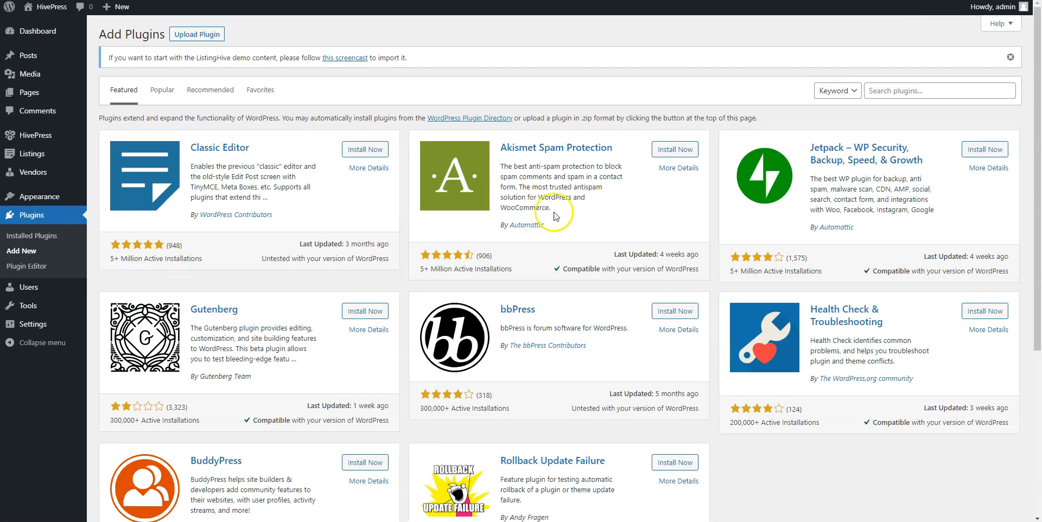
click(897, 91)
text(one cl)
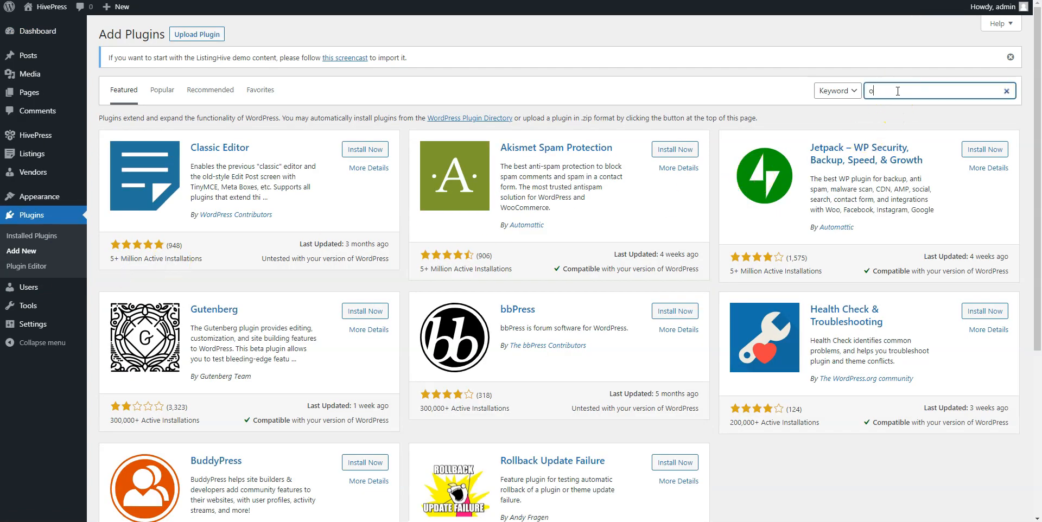
text(ick demo import)
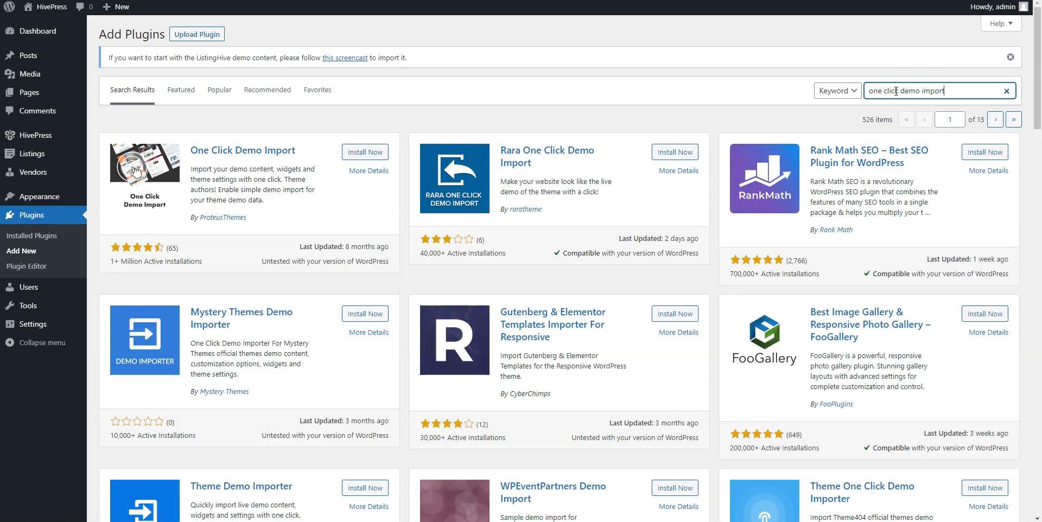
click(367, 153)
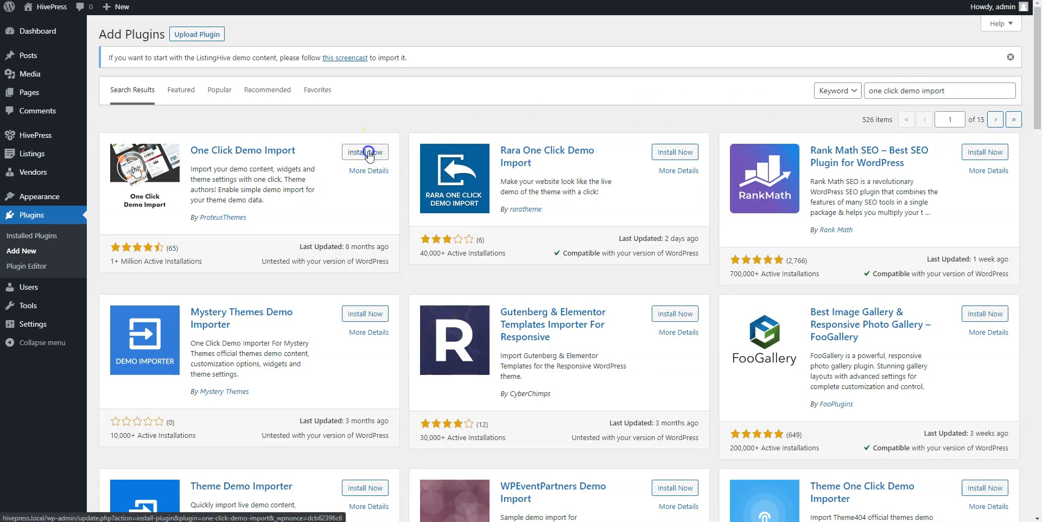
click(369, 154)
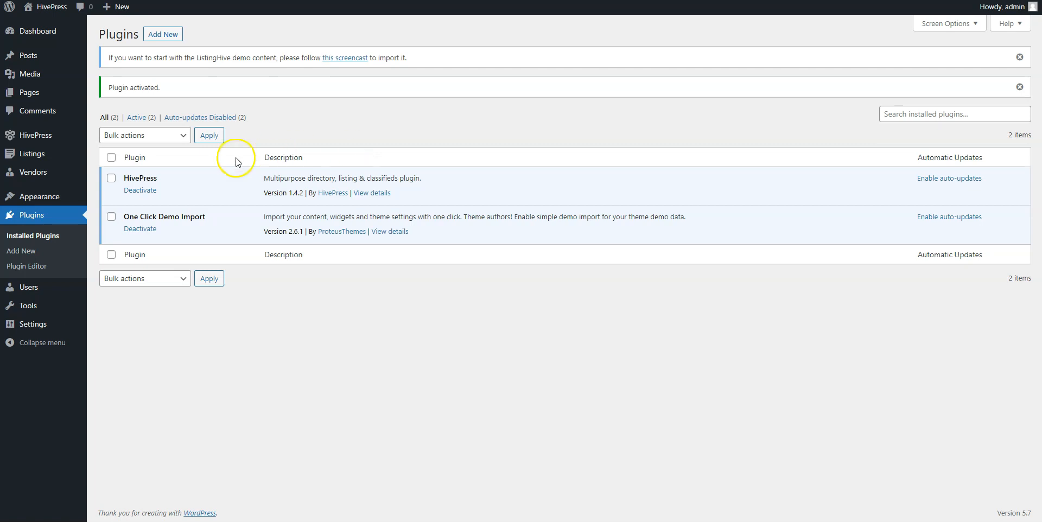
Open the demo data import page and choose content.xml as the content import file
mouse_move(63, 195)
click(123, 275)
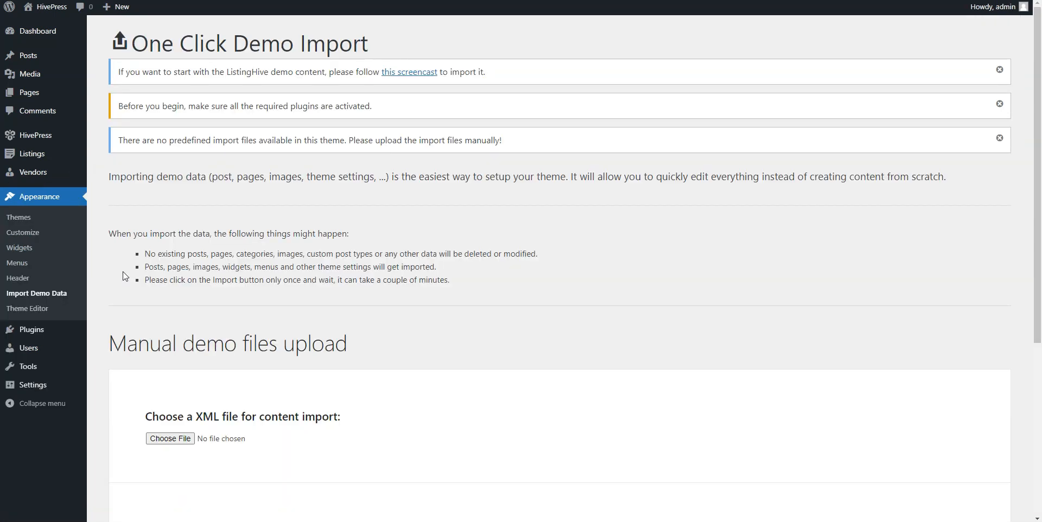
scroll(137, 389, down, 4)
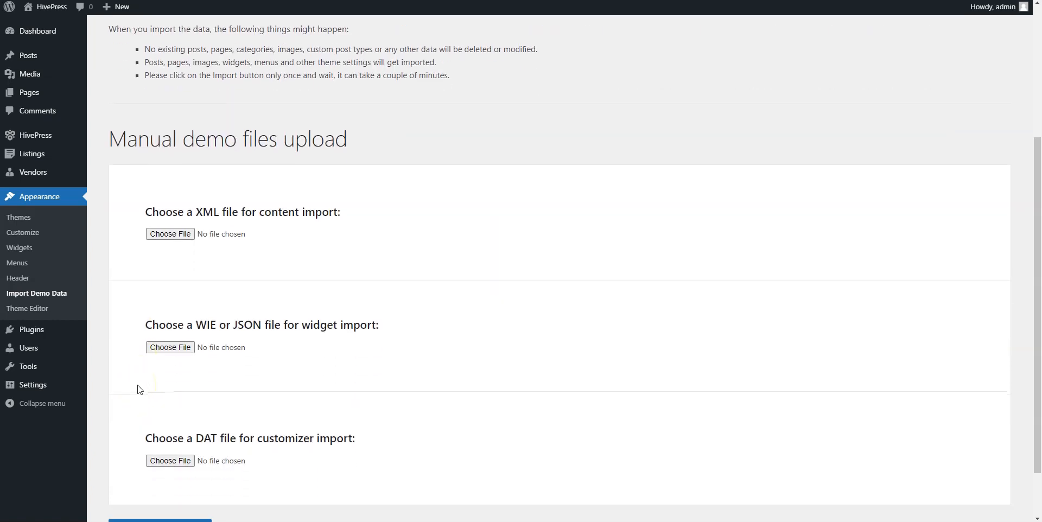
click(182, 238)
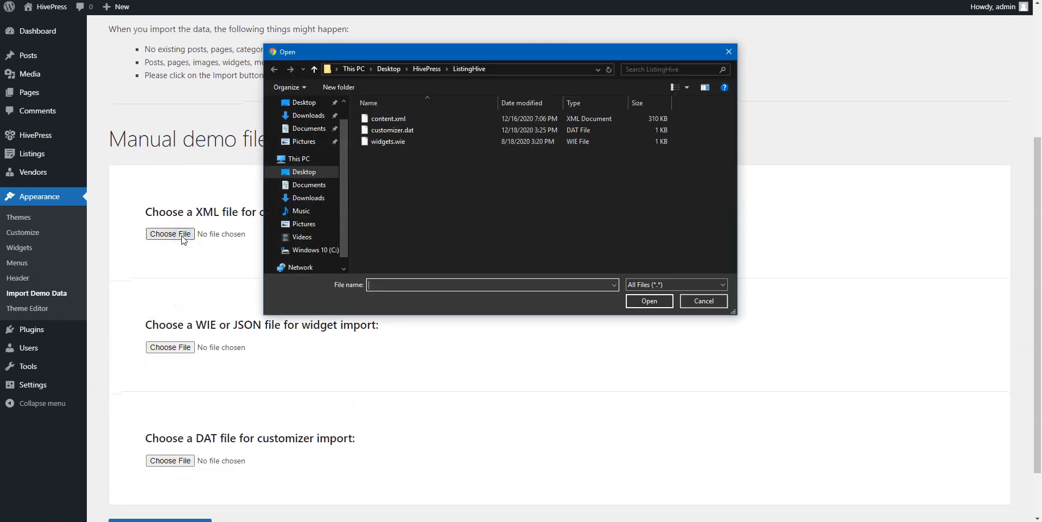
click(442, 118)
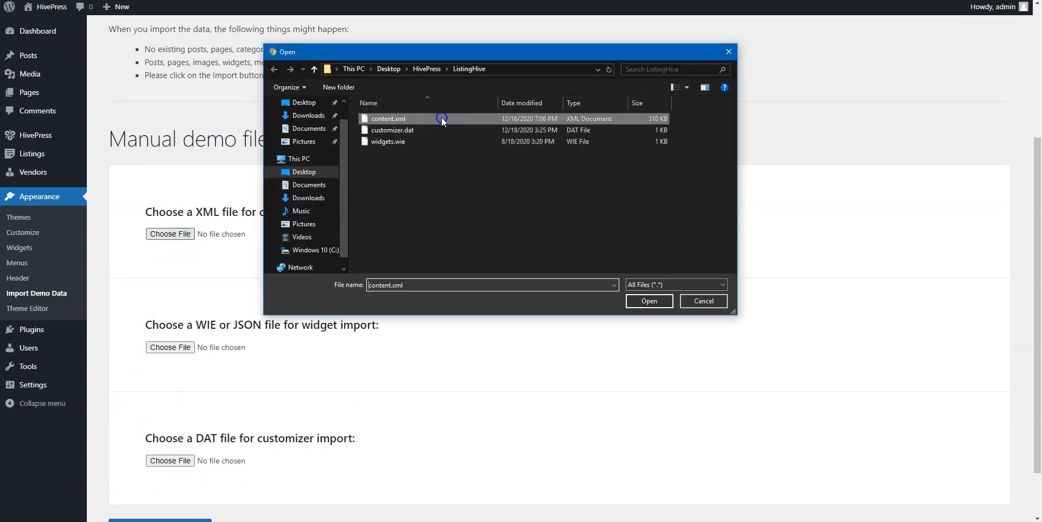
click(643, 302)
Choose widgets.wie for the widget import and customizer.dat for the customizer import
click(179, 350)
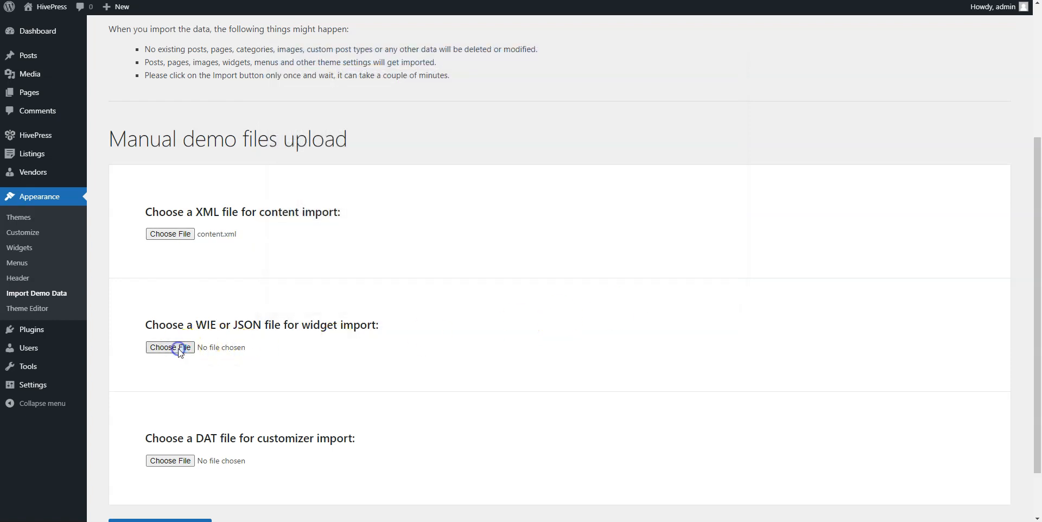
click(390, 148)
click(659, 297)
click(185, 460)
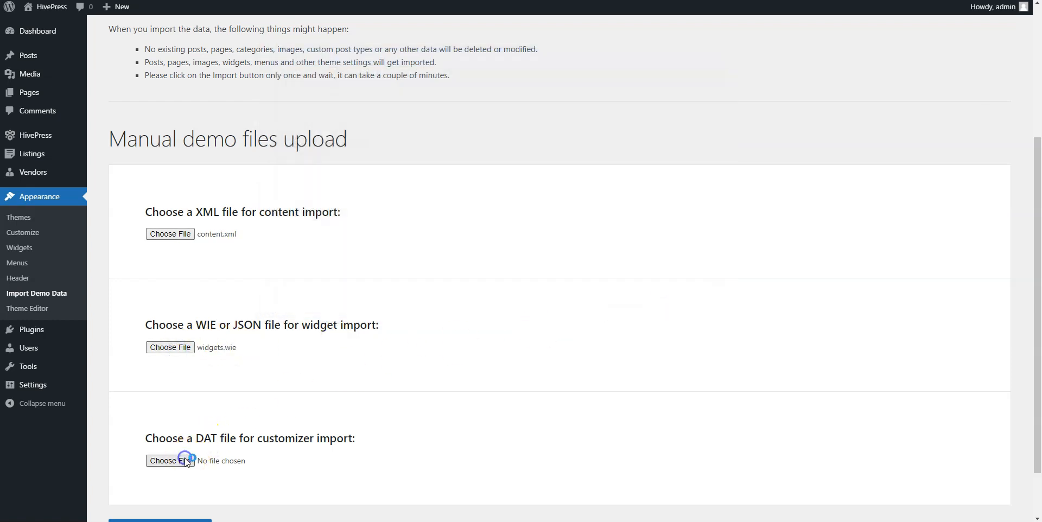
click(406, 149)
click(659, 298)
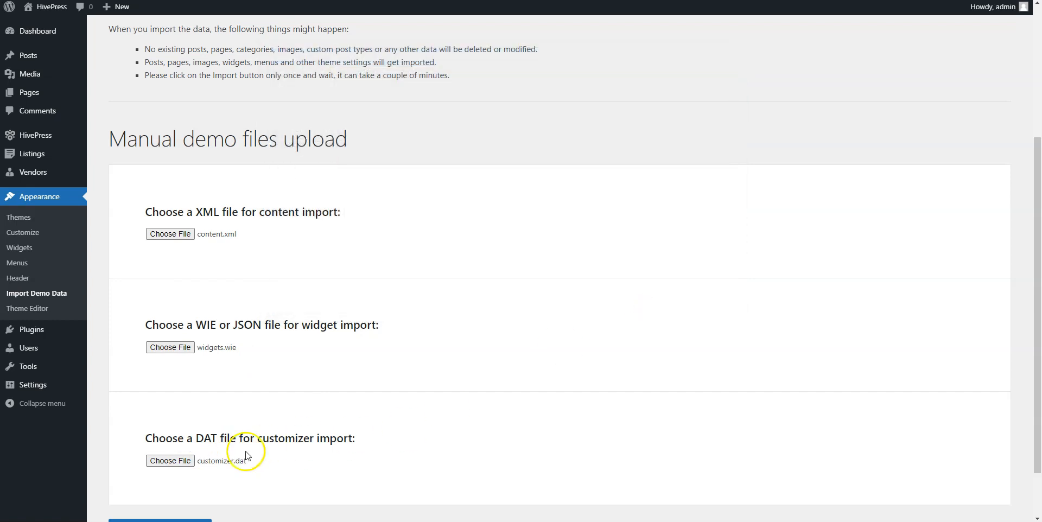
Run the demo data import with the chosen content, widget and customizer files
scroll(246, 454, down, 1)
click(141, 471)
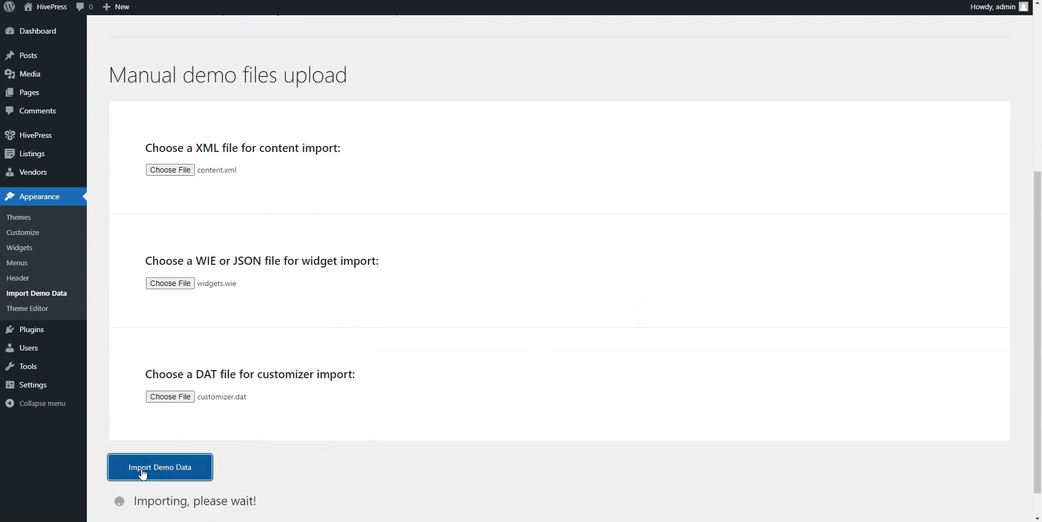
click(141, 469)
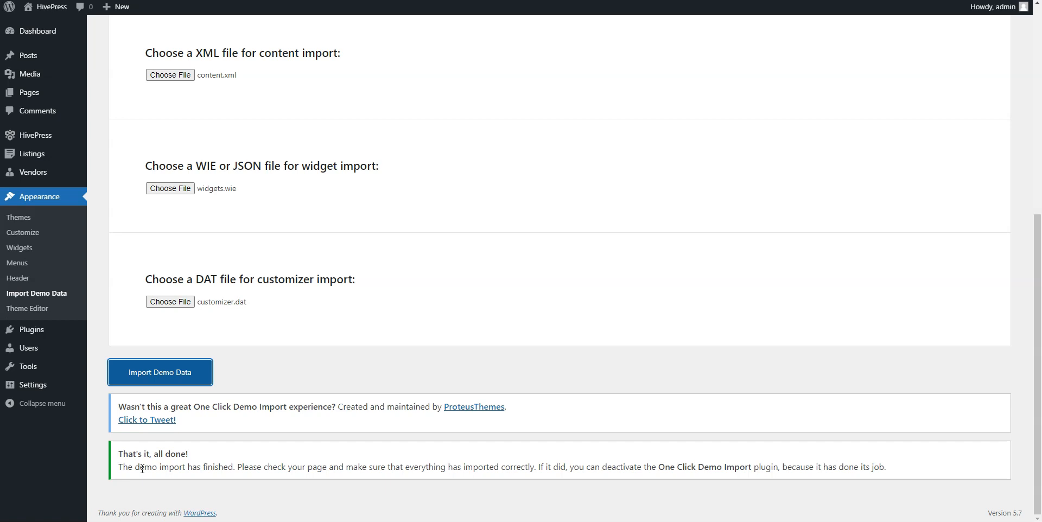
Visit the site's front end and examine the imported home page, including its categories, recent listings and footer
click(52, 11)
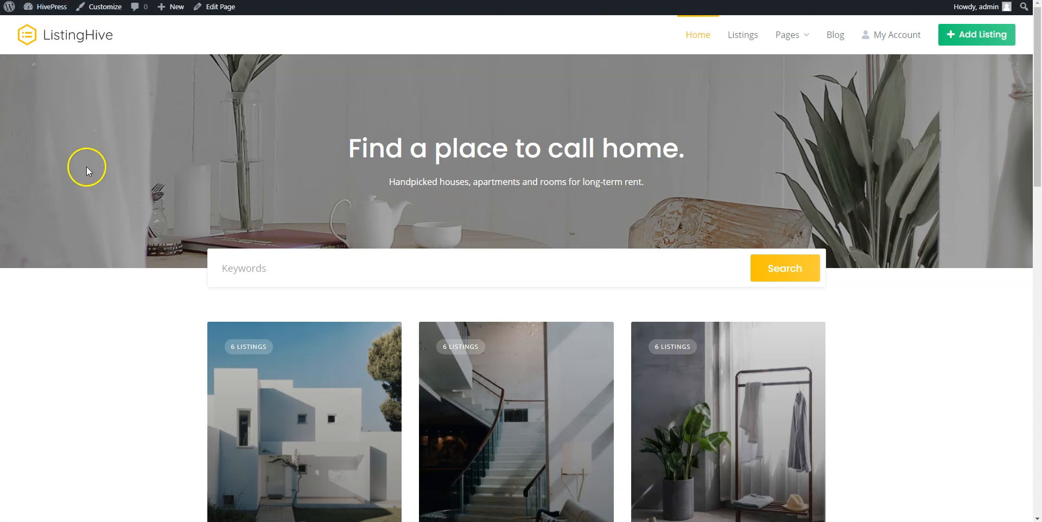
scroll(94, 212, down, 3)
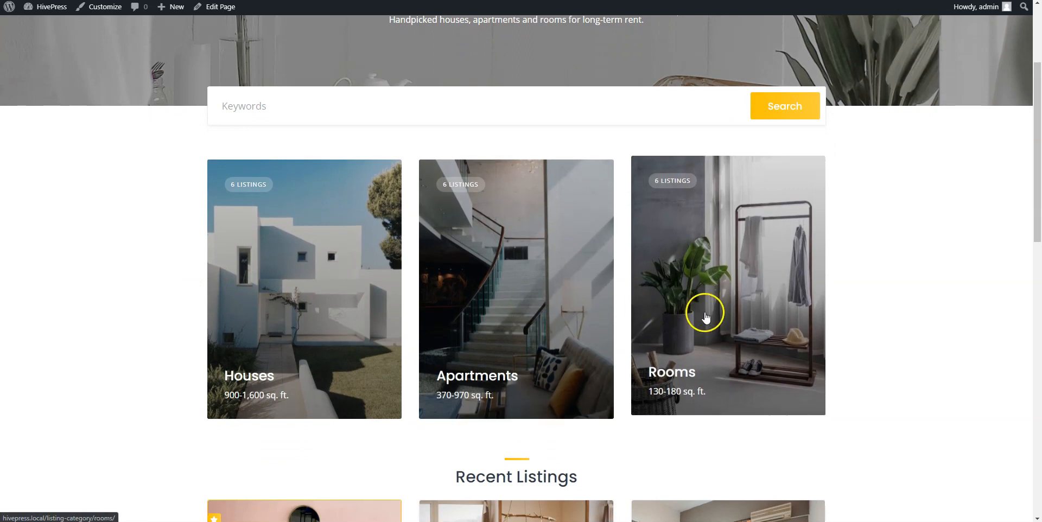
scroll(892, 315, down, 5)
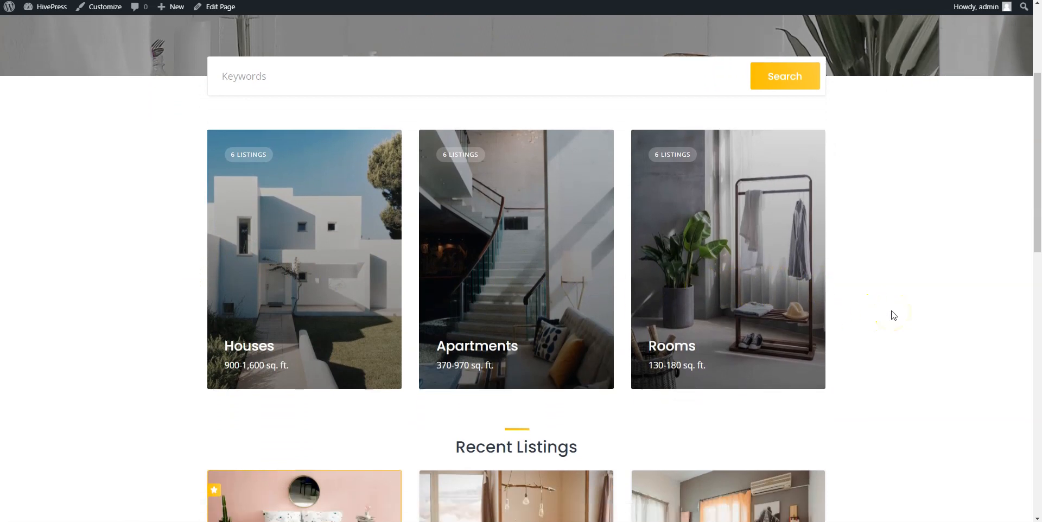
scroll(893, 314, down, 2)
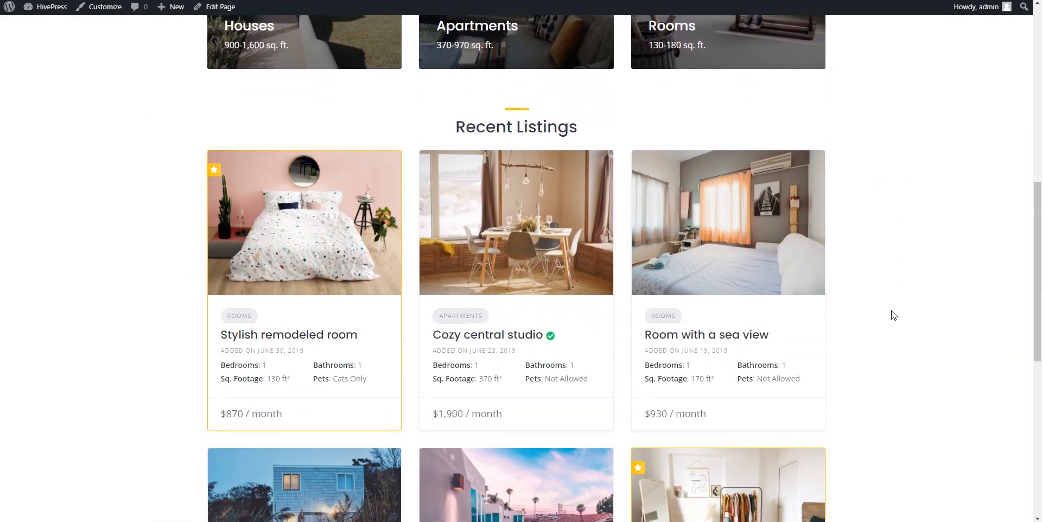
scroll(892, 315, down, 4)
scroll(892, 315, down, 4)
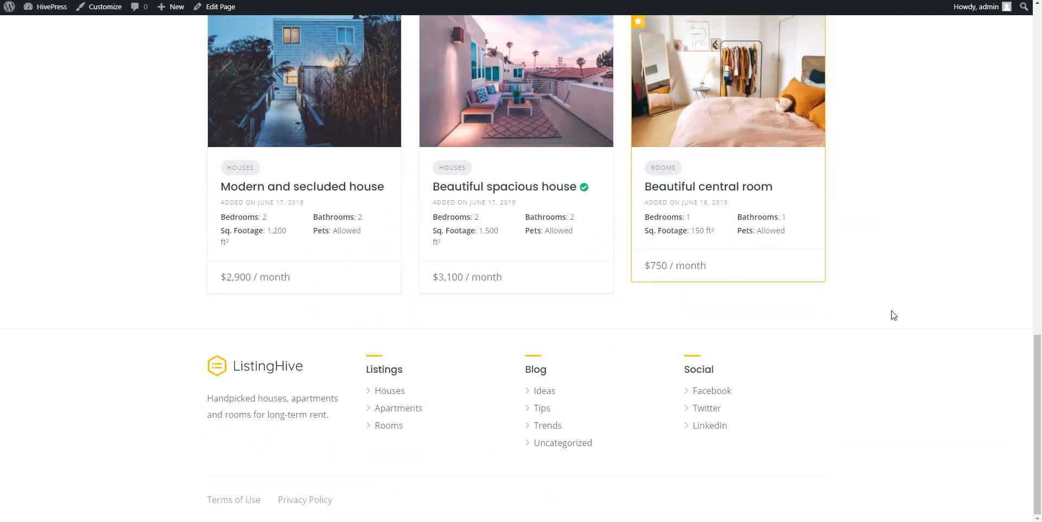
scroll(893, 315, up, 8)
scroll(893, 315, up, 6)
scroll(892, 315, up, 2)
scroll(892, 315, up, 1)
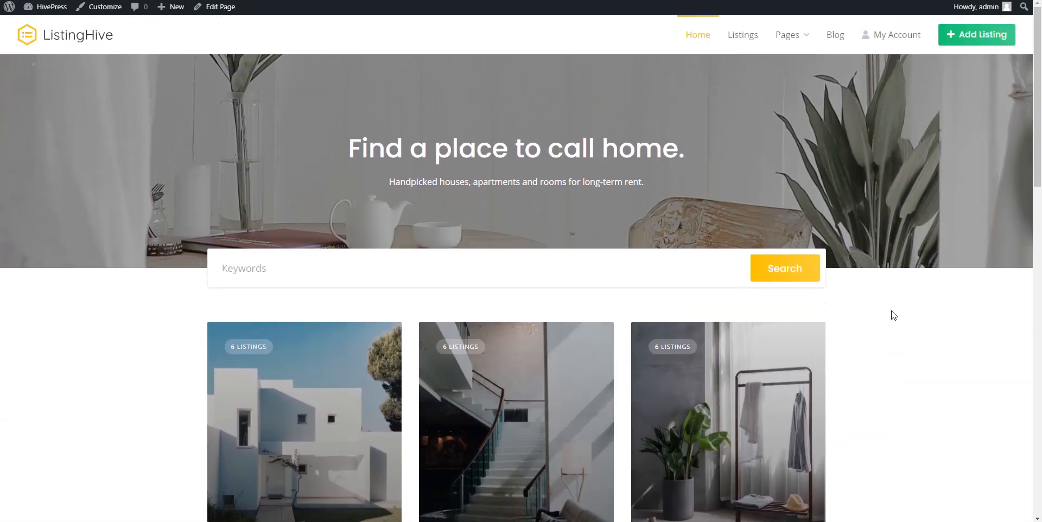
Install and activate the free Geolocation extension from the HivePress extensions list
click(50, 8)
mouse_move(37, 171)
click(117, 208)
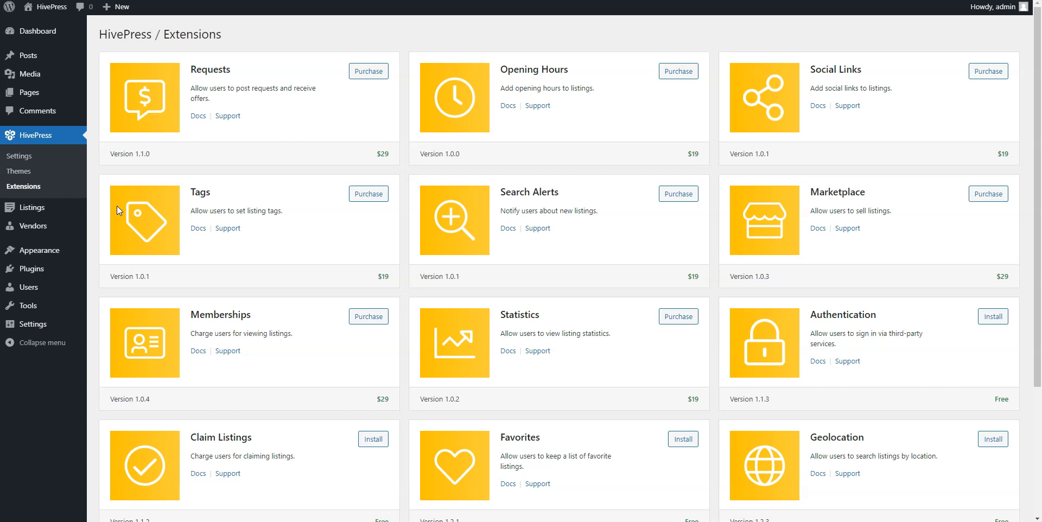
scroll(116, 206, down, 2)
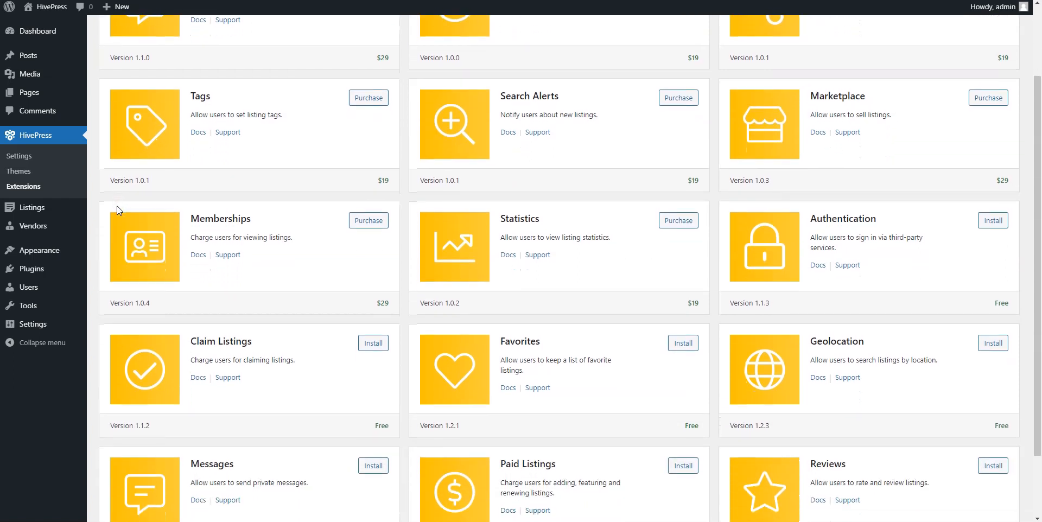
scroll(116, 206, down, 1)
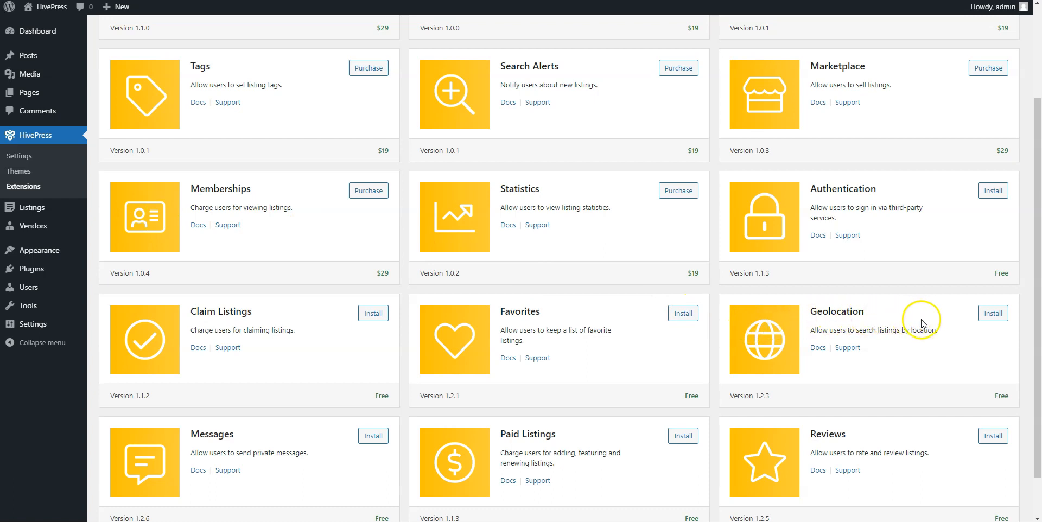
click(993, 314)
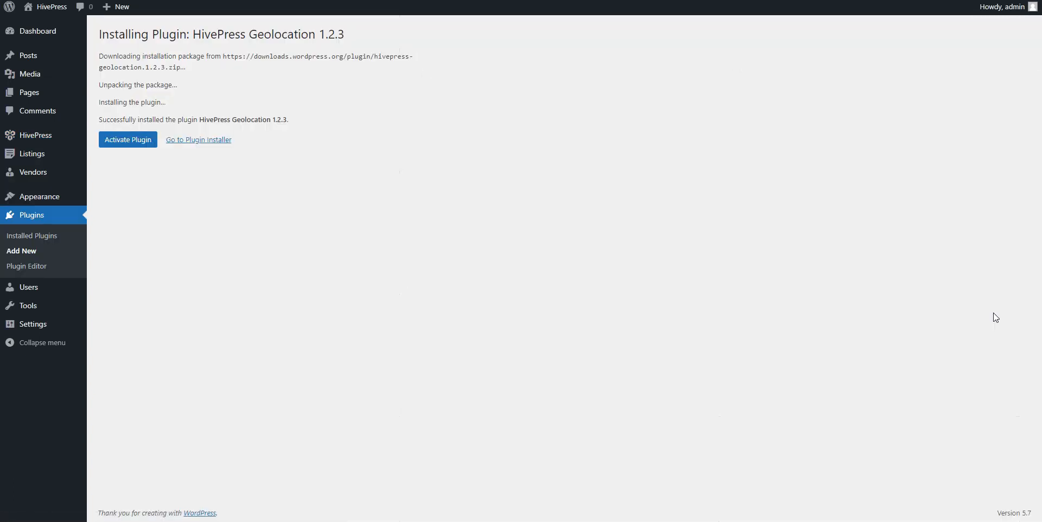
click(137, 140)
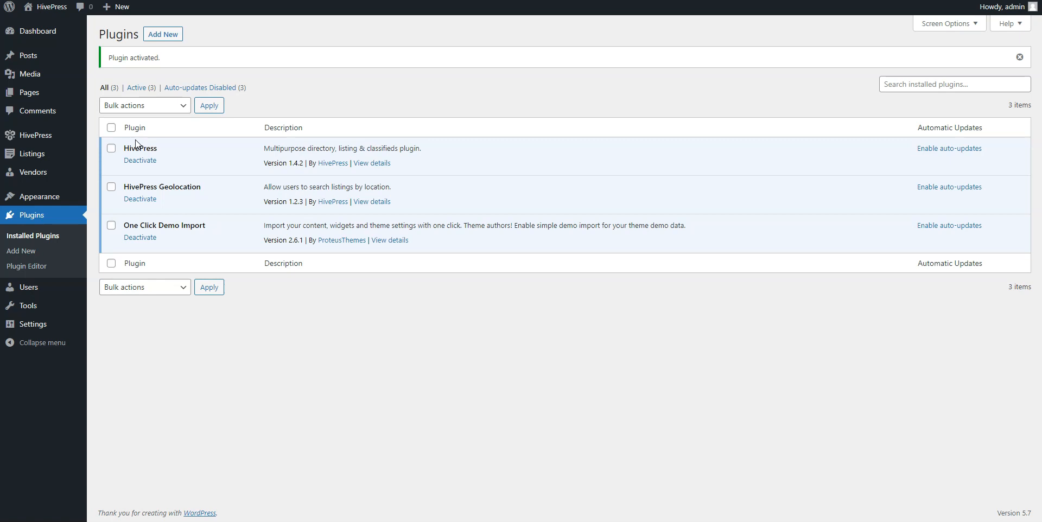
Paste the Google Maps API key into the HivePress integration settings and save the changes
mouse_move(51, 135)
click(112, 140)
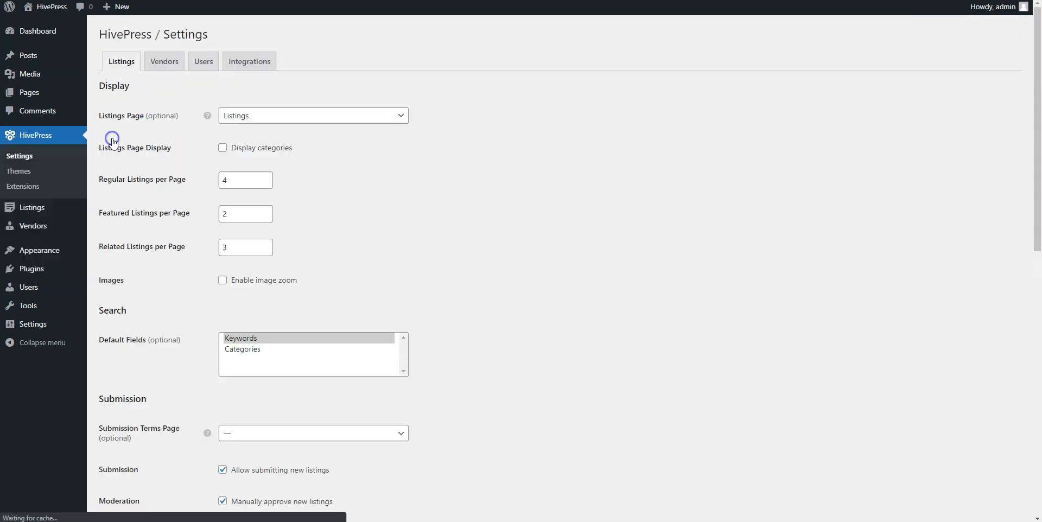
click(239, 61)
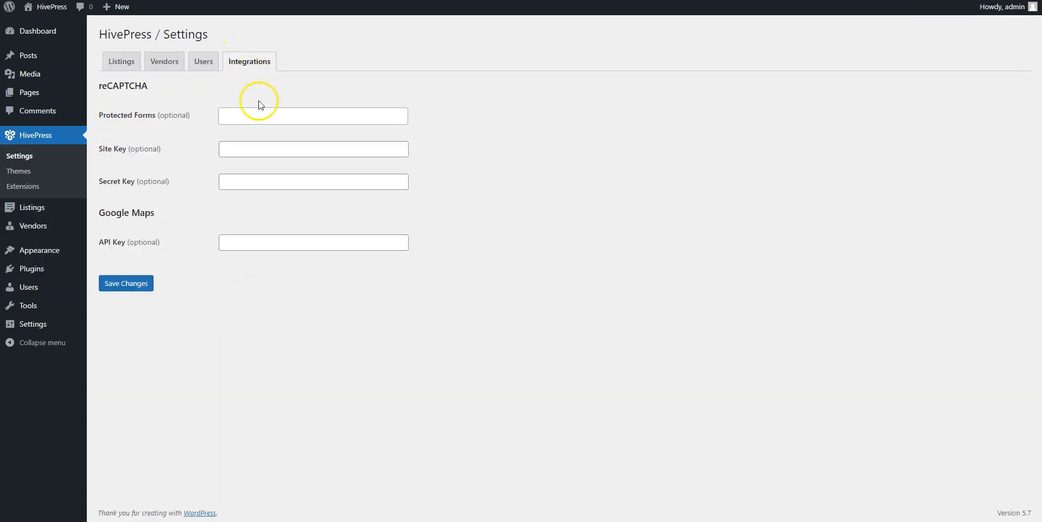
click(284, 239)
key(ctrl+v)
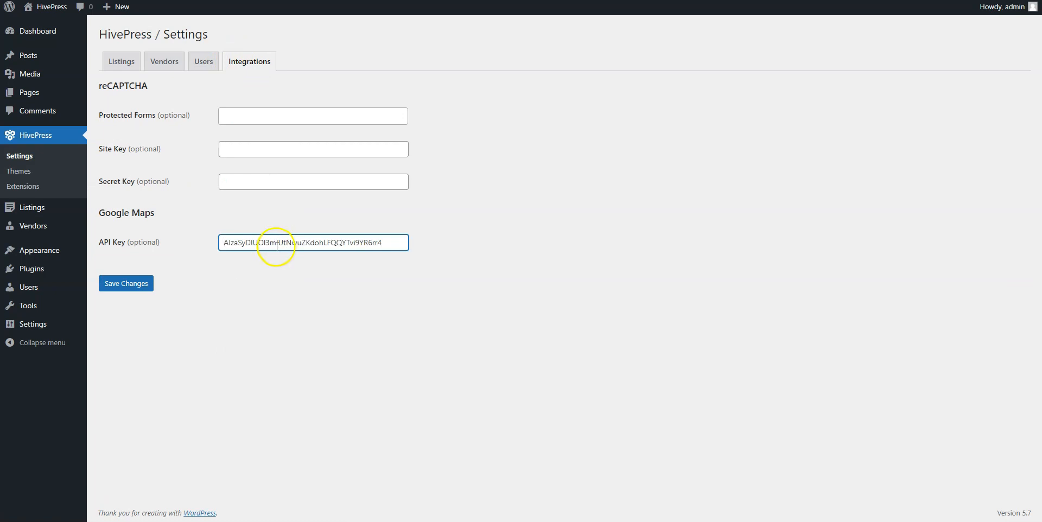
click(126, 285)
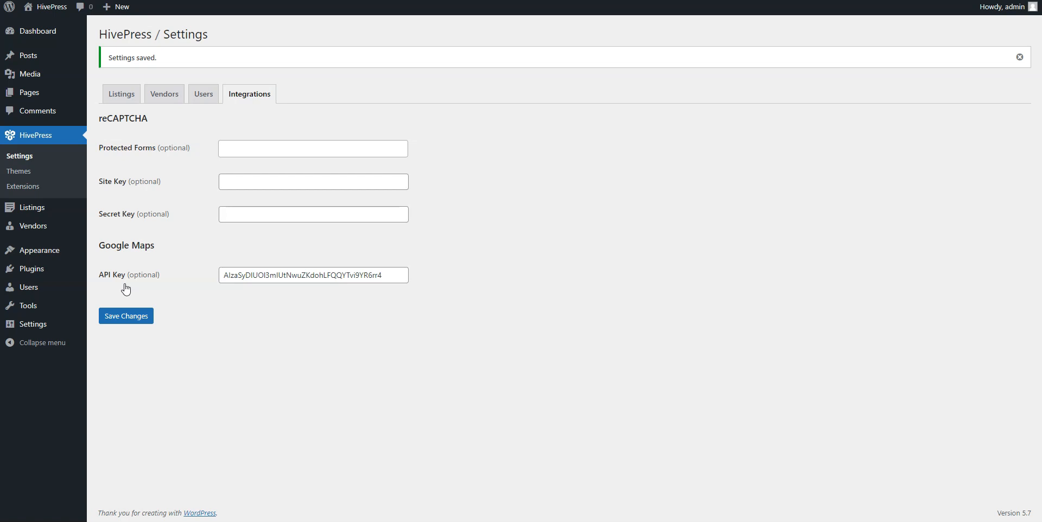
Fill in a new listing category named Villas with no parent and the description "3500-5000 sq. ft."
mouse_move(44, 208)
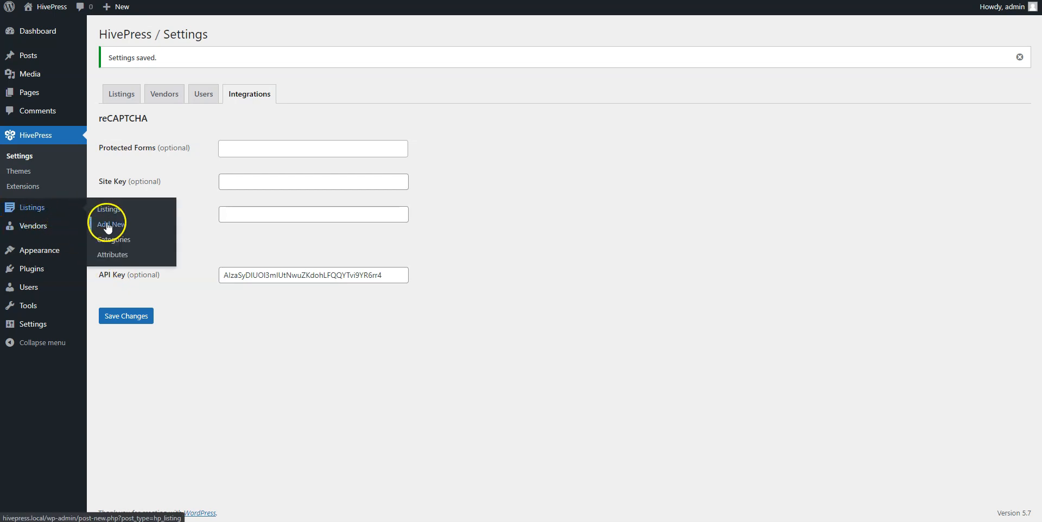
click(114, 239)
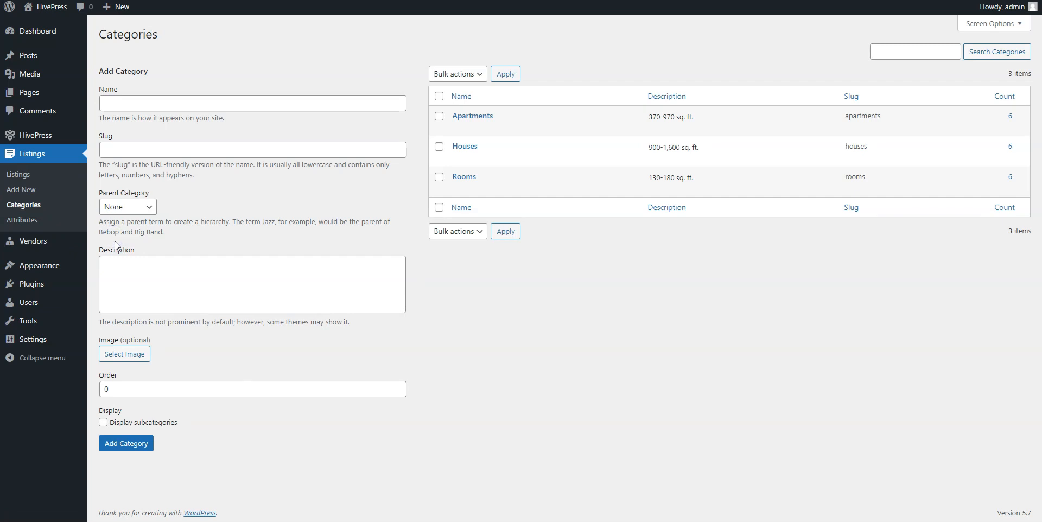
click(152, 103)
text(Villas)
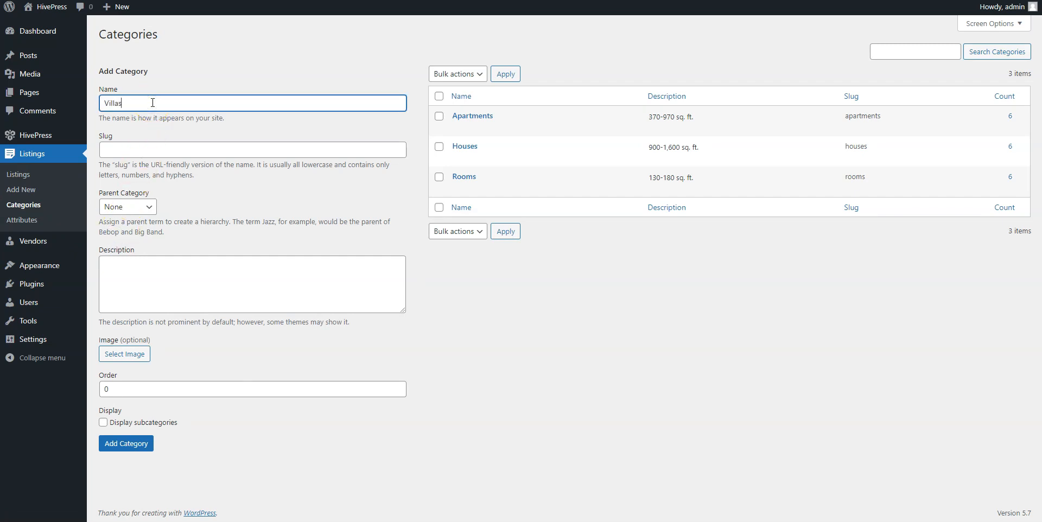
click(149, 206)
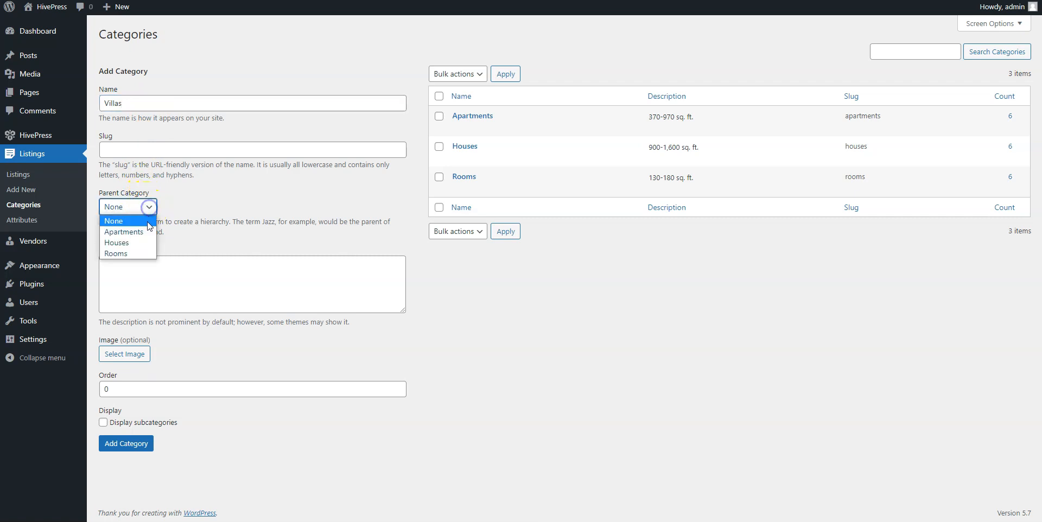
click(149, 209)
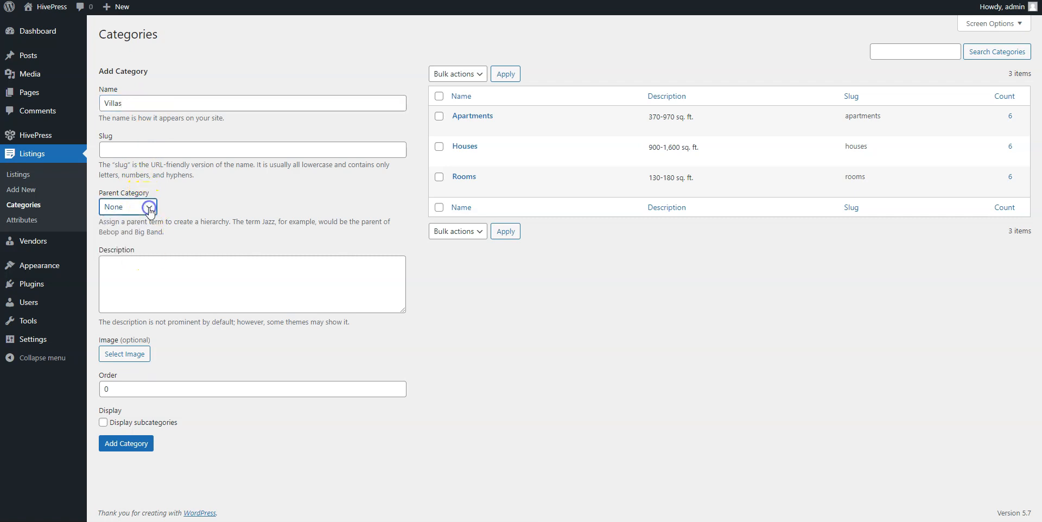
click(144, 263)
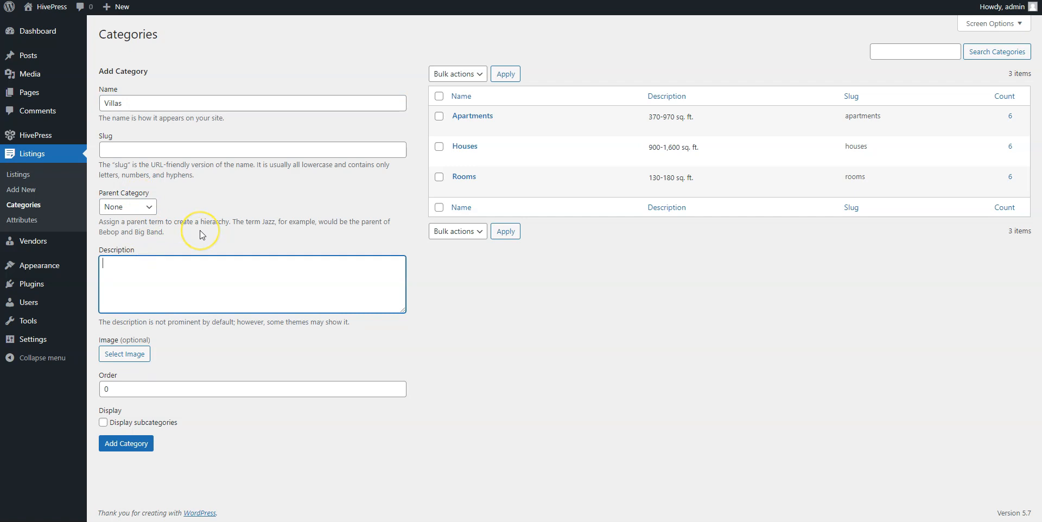
text(3500-5000 sq. ft.)
Upload Villa.jpg as the Villas category image and add the category
click(140, 358)
click(505, 242)
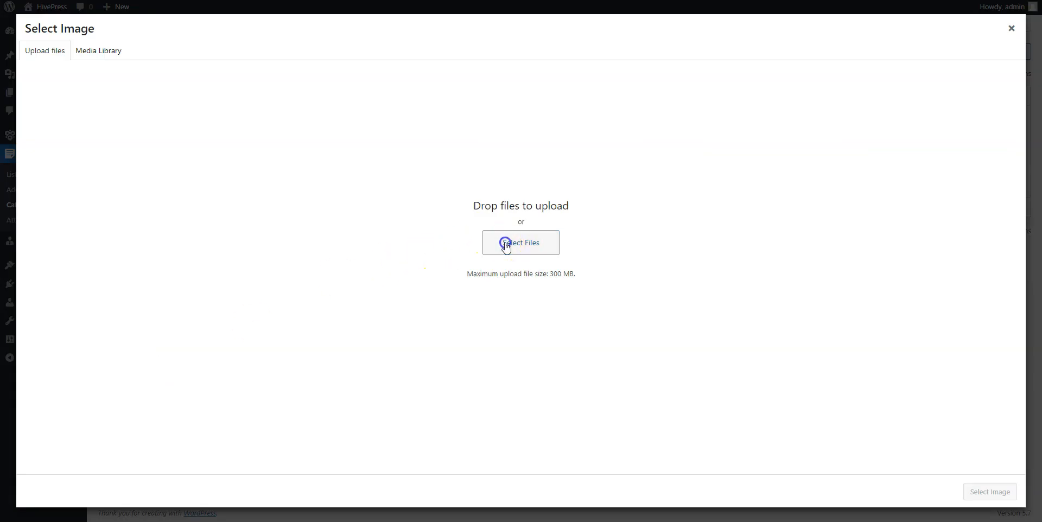
click(391, 145)
click(648, 301)
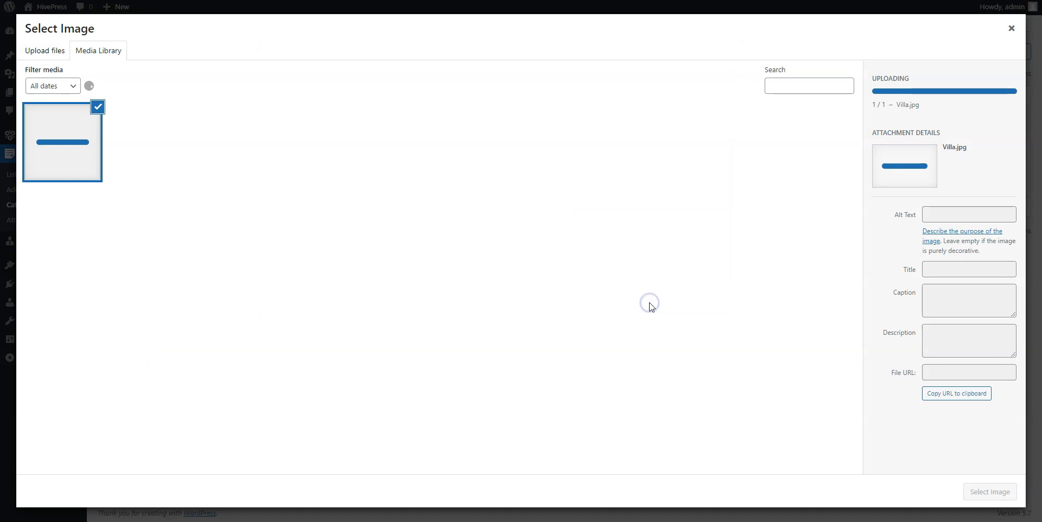
click(972, 491)
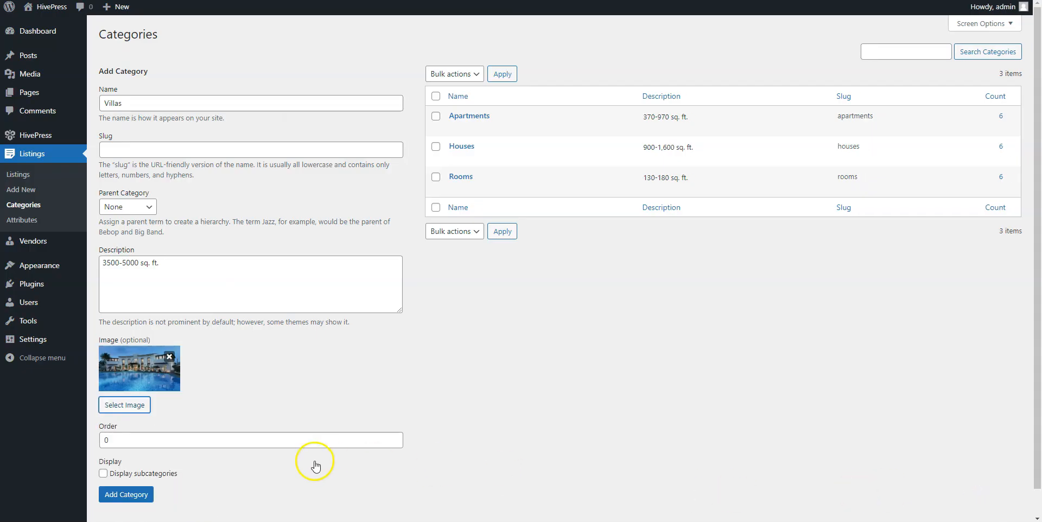
click(138, 488)
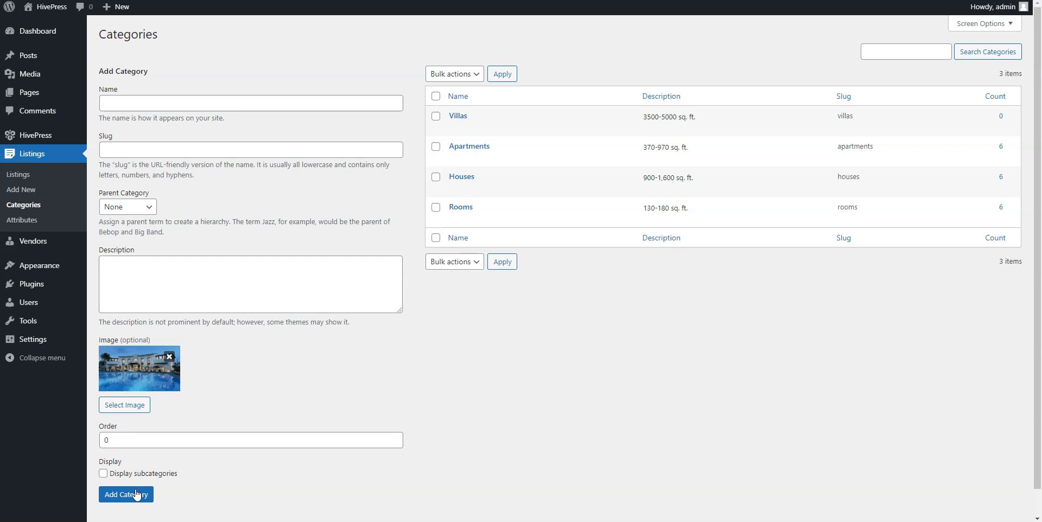
Start a new listing attribute titled Type, allow front-end editing and set its editing field type to Radio Buttons
click(31, 222)
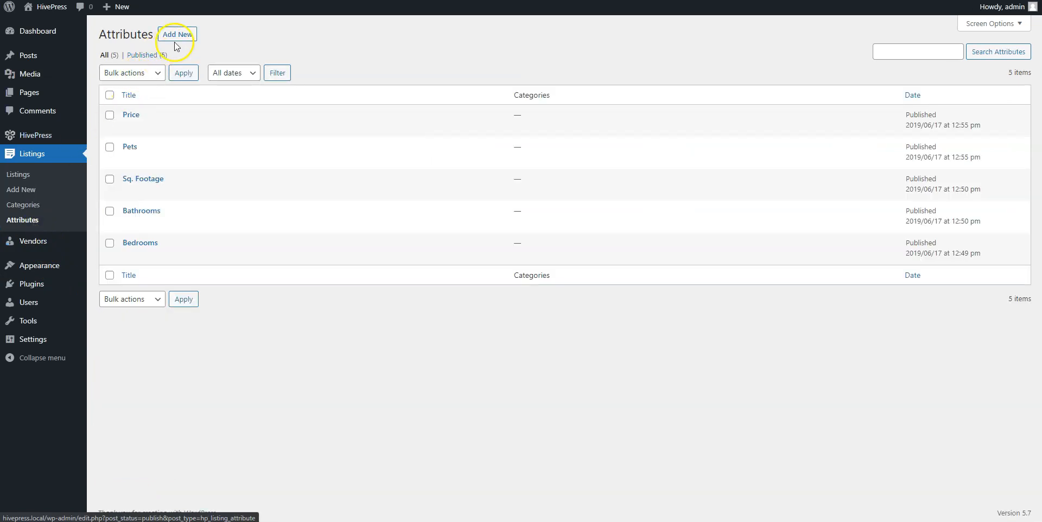
click(191, 39)
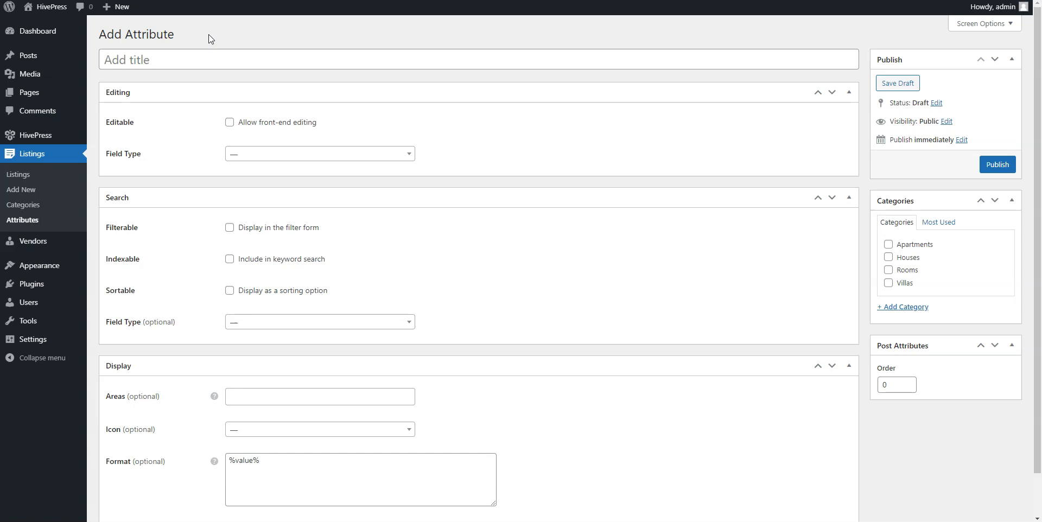
click(203, 61)
text(Type)
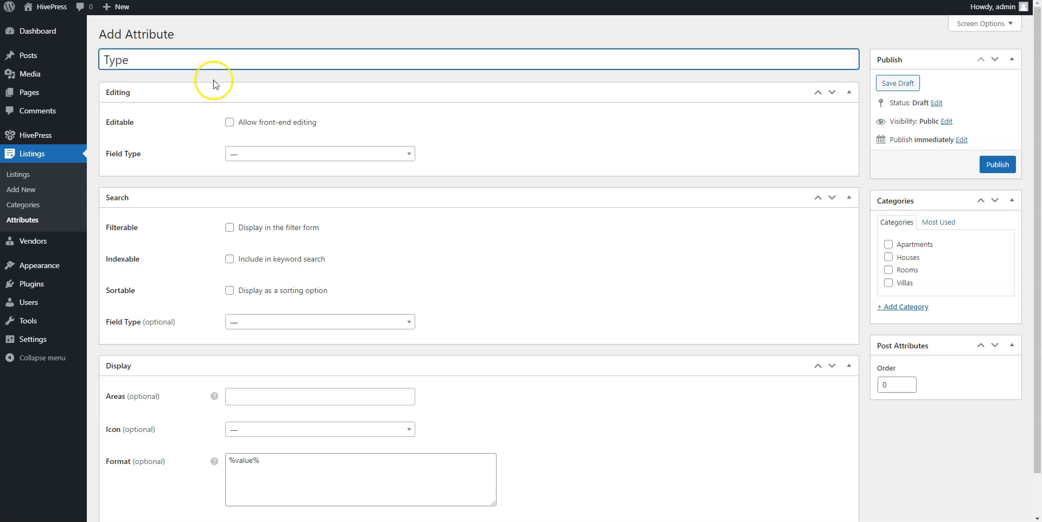
click(229, 122)
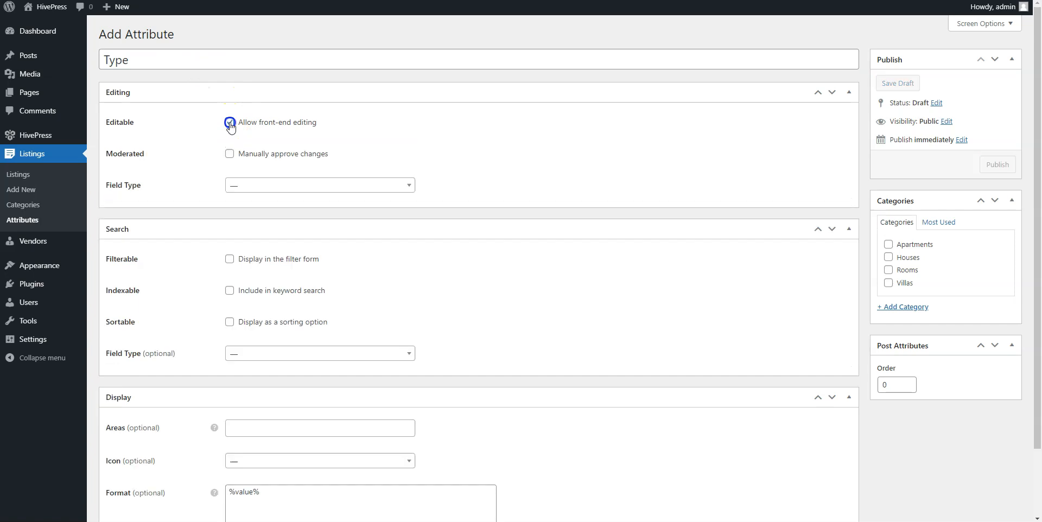
click(243, 185)
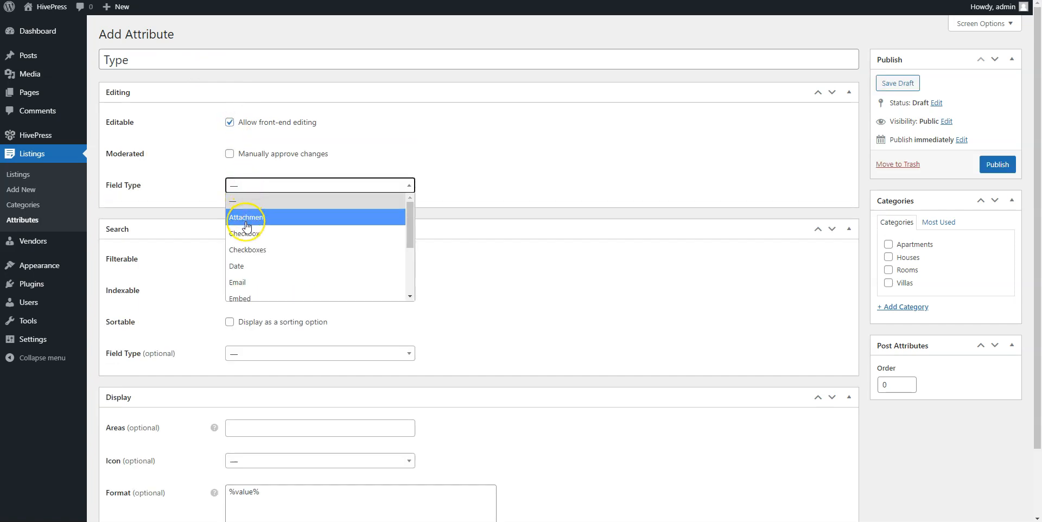
scroll(246, 226, down, 3)
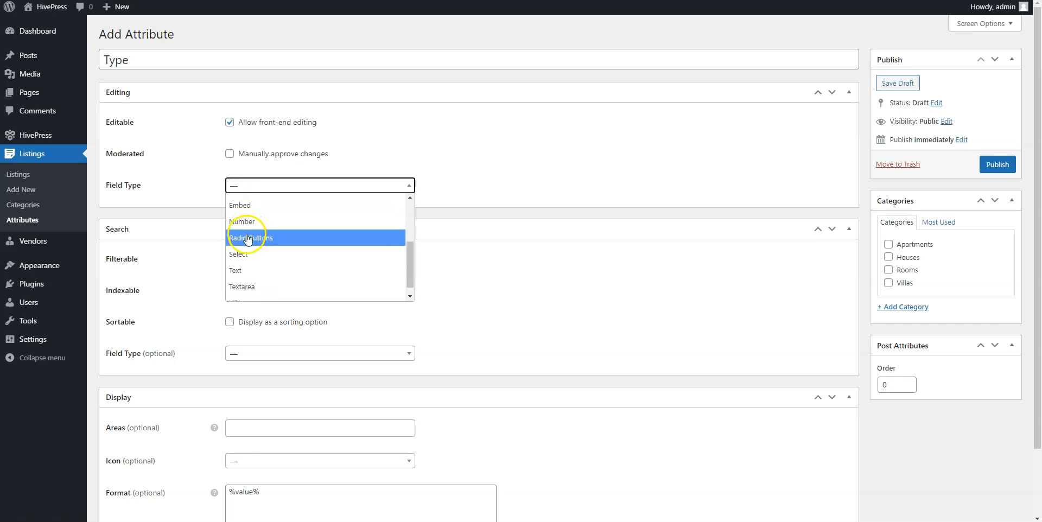
click(248, 238)
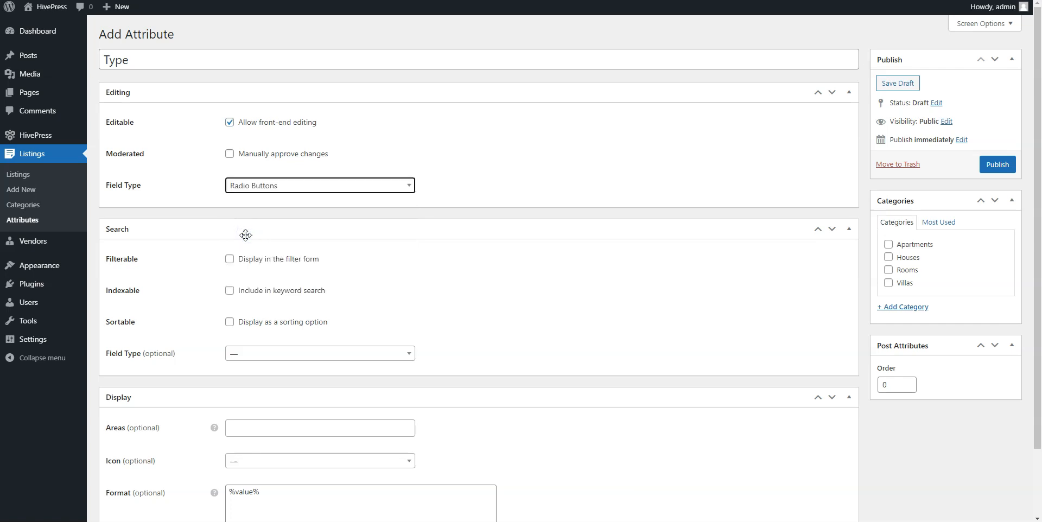
Display the Type attribute in the filter form and set its search field type to Radio Buttons
click(230, 259)
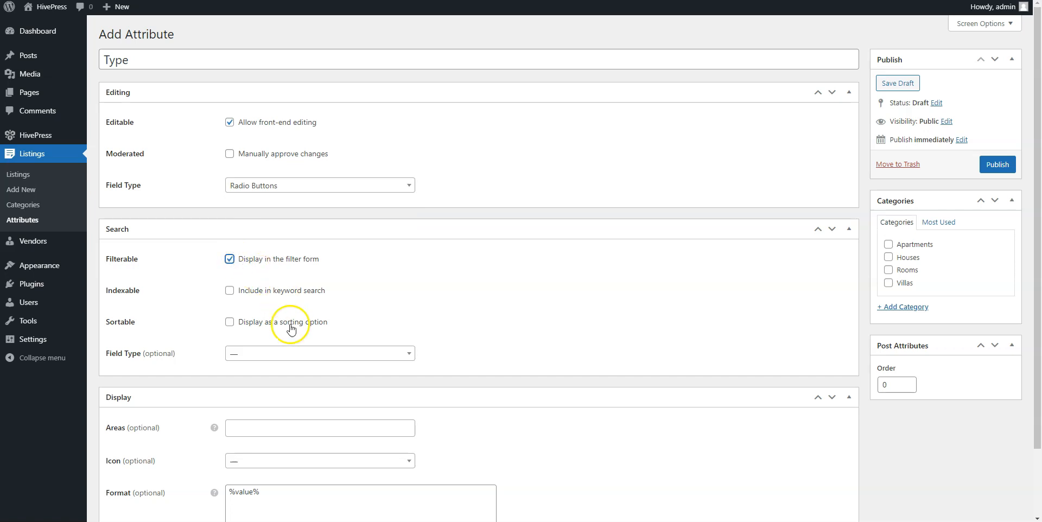
click(283, 354)
scroll(286, 409, down, 1)
Set the attribute's display areas to Block (primary) and Page (primary), with the format "%label%: %value%"
click(271, 429)
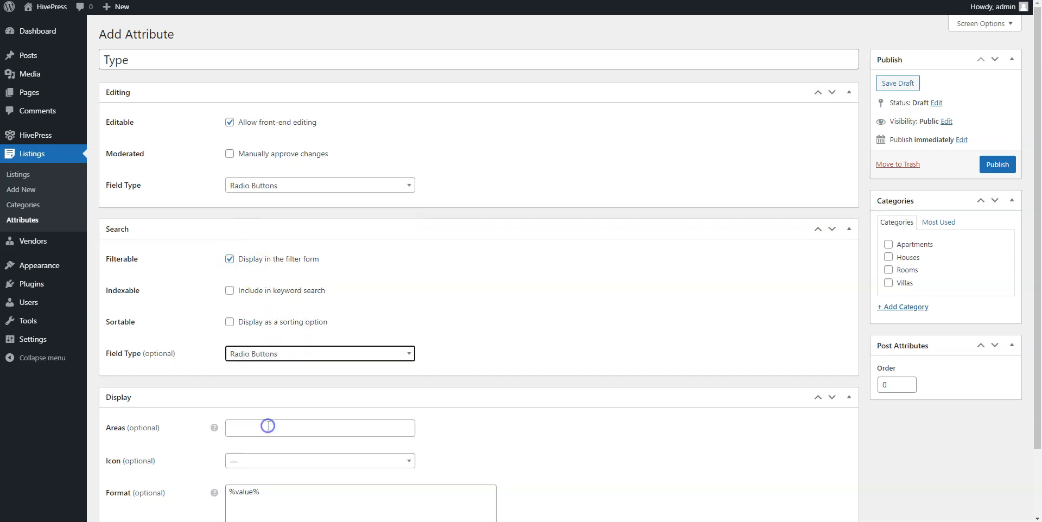
scroll(272, 420, down, 2)
click(275, 350)
click(272, 368)
click(309, 352)
click(290, 399)
click(227, 414)
text(%label%:)
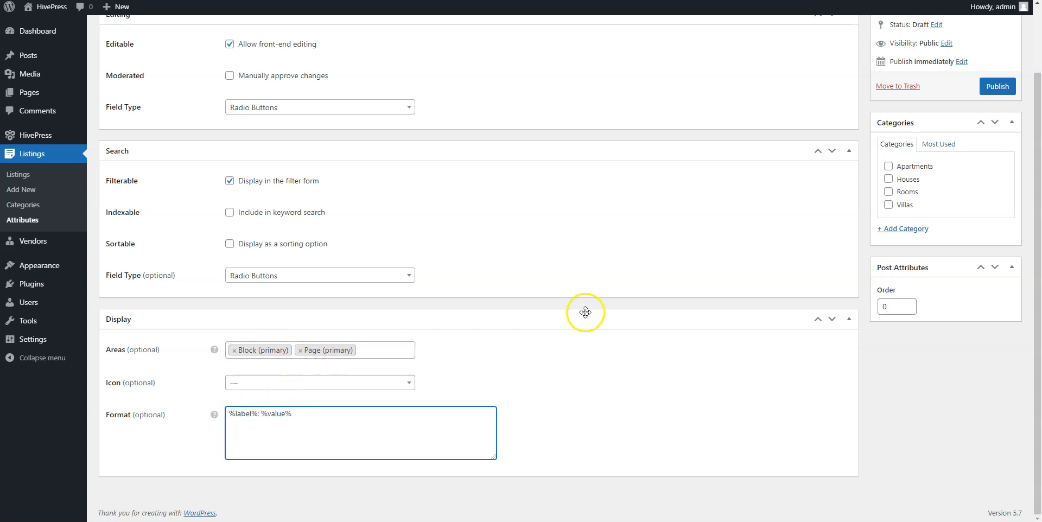
Publish the Type attribute and update it
scroll(644, 273, up, 2)
click(1000, 165)
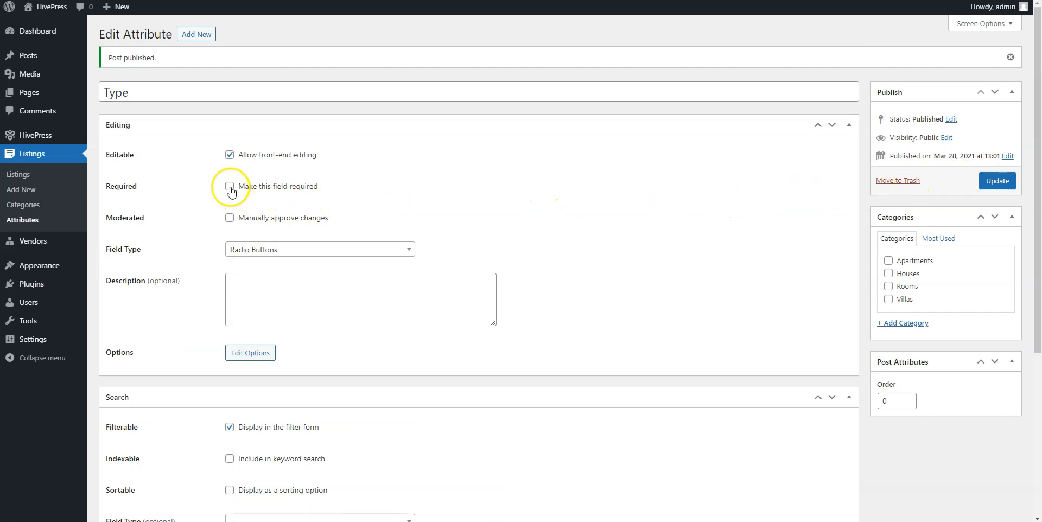
click(996, 180)
Add the options For Sale and For Rent to the Type attribute
click(253, 354)
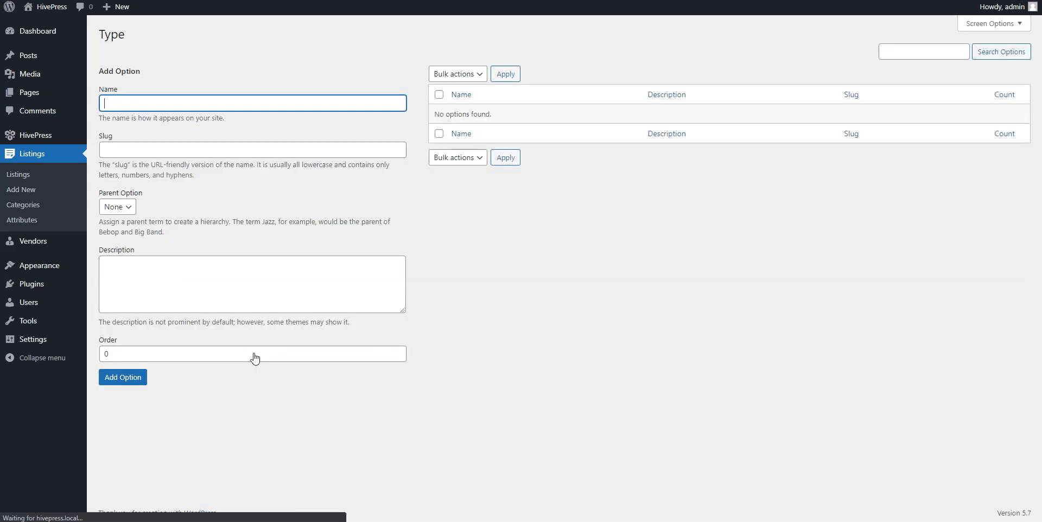
click(201, 105)
text(For Sale)
click(123, 376)
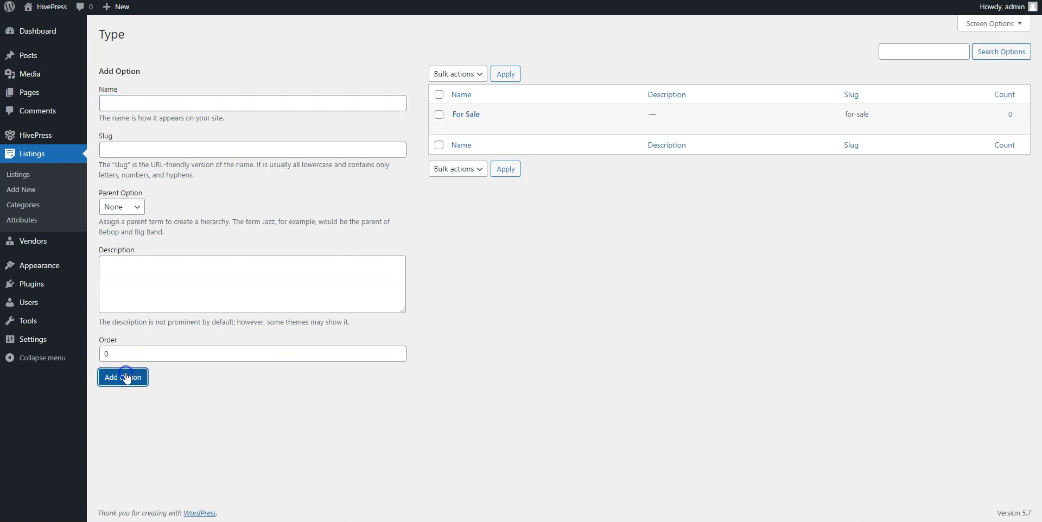
click(172, 103)
text(For Rent)
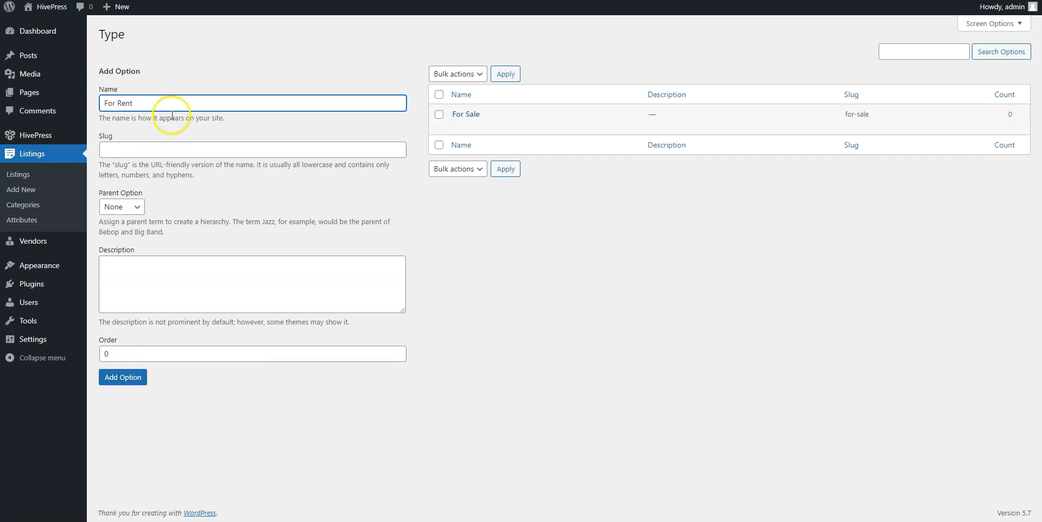
click(123, 378)
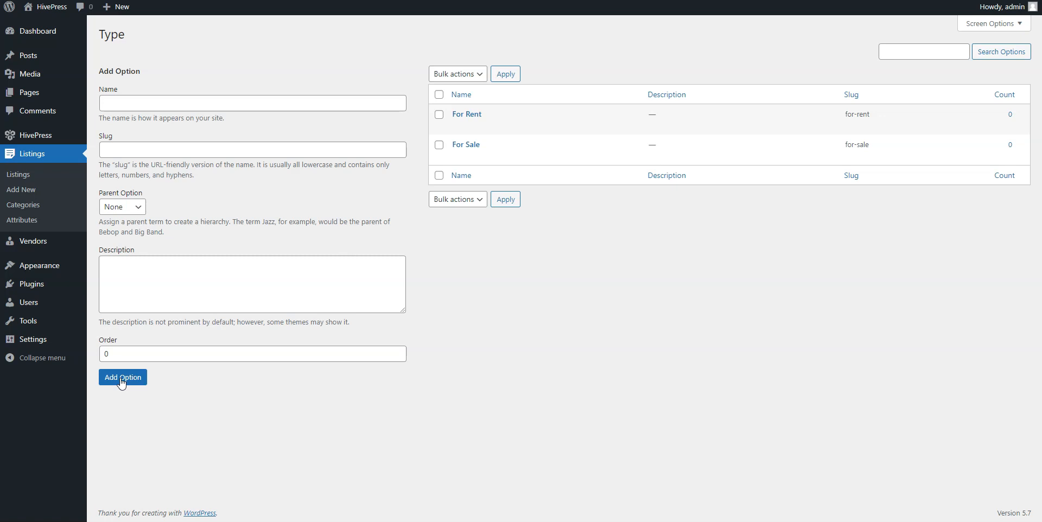
Visit the site's front end to view the updated home page
click(55, 16)
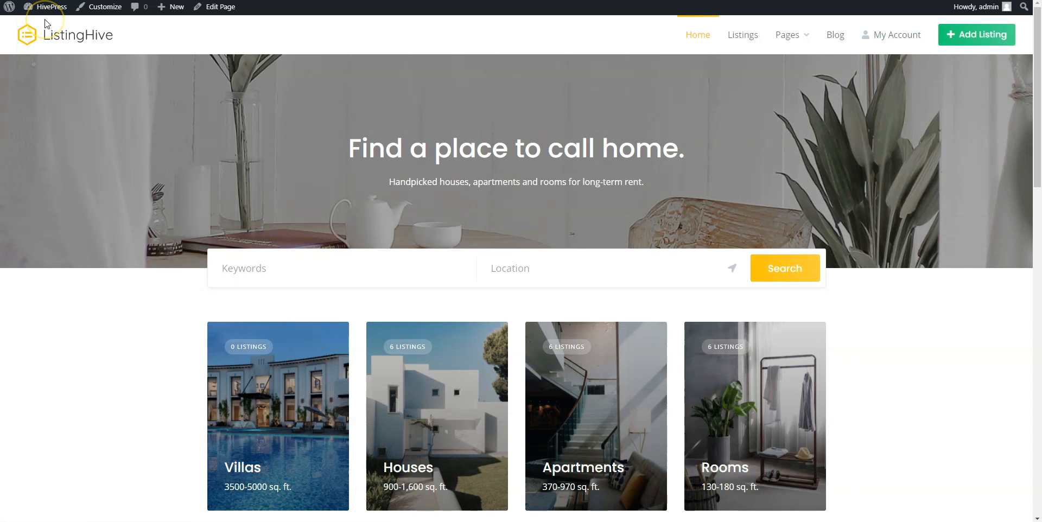
Start a new listing in the Villas category and upload Villa.jpg as its image
click(978, 45)
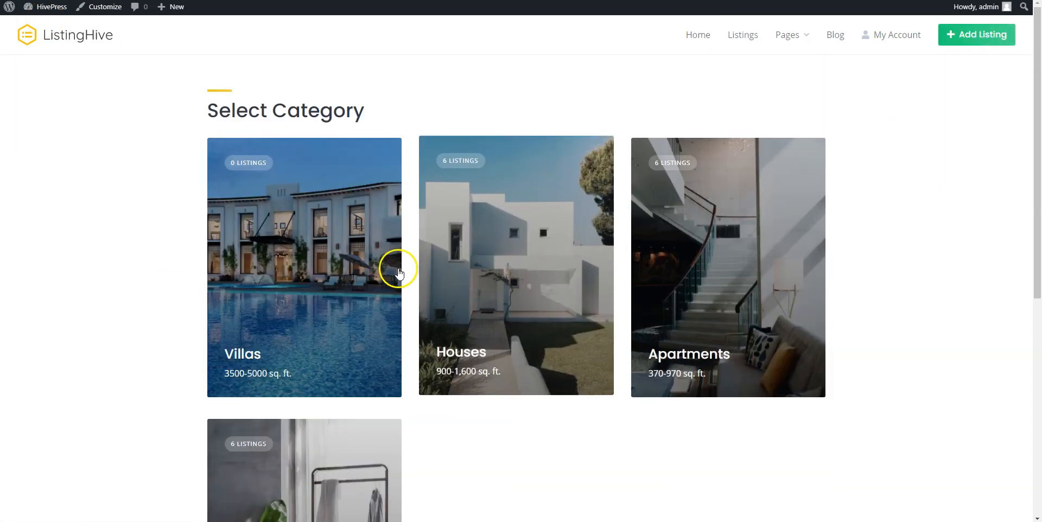
click(362, 265)
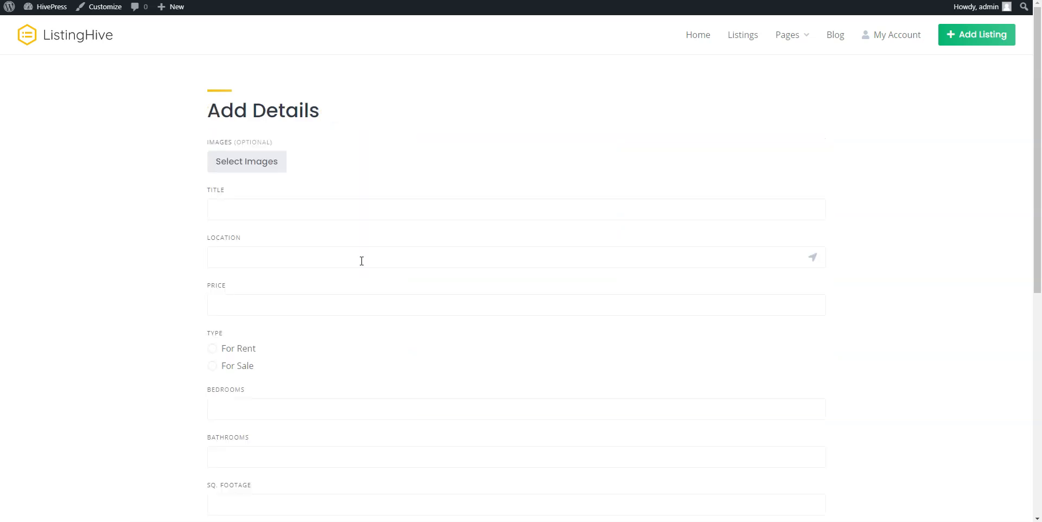
click(255, 163)
click(376, 142)
click(639, 299)
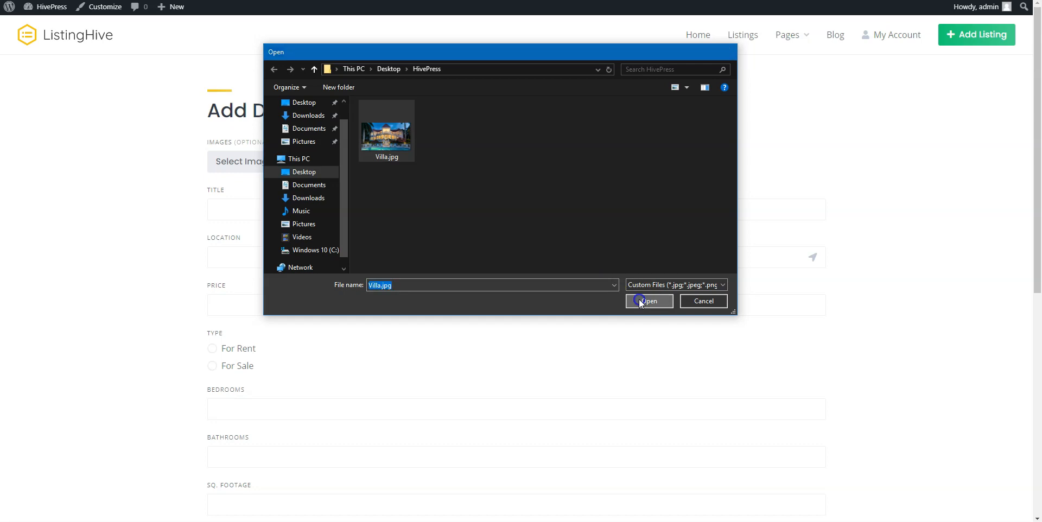
Enter the listing title Royal House, the location Ibiza, Spain, and the price 1300000
click(604, 308)
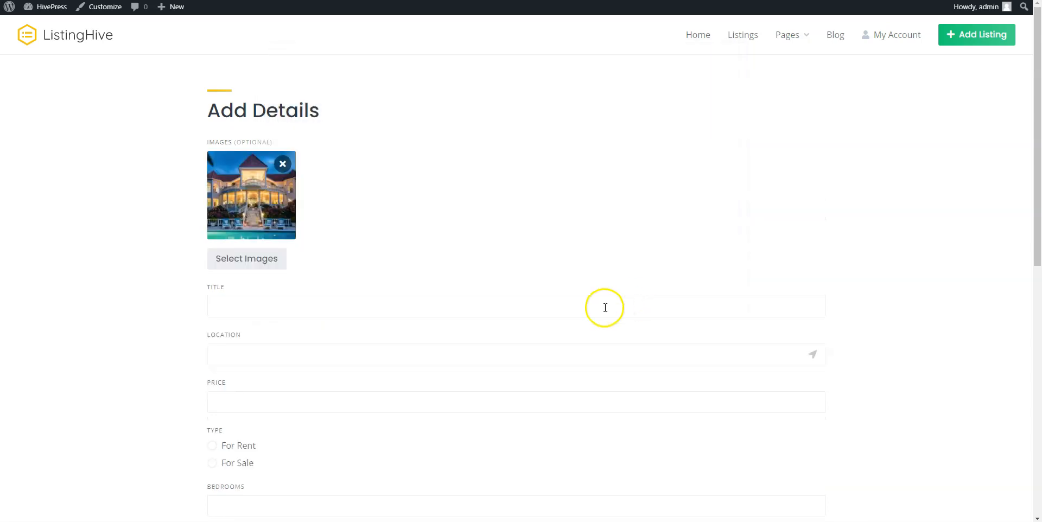
text(Royal House)
click(547, 351)
text(Ibiza)
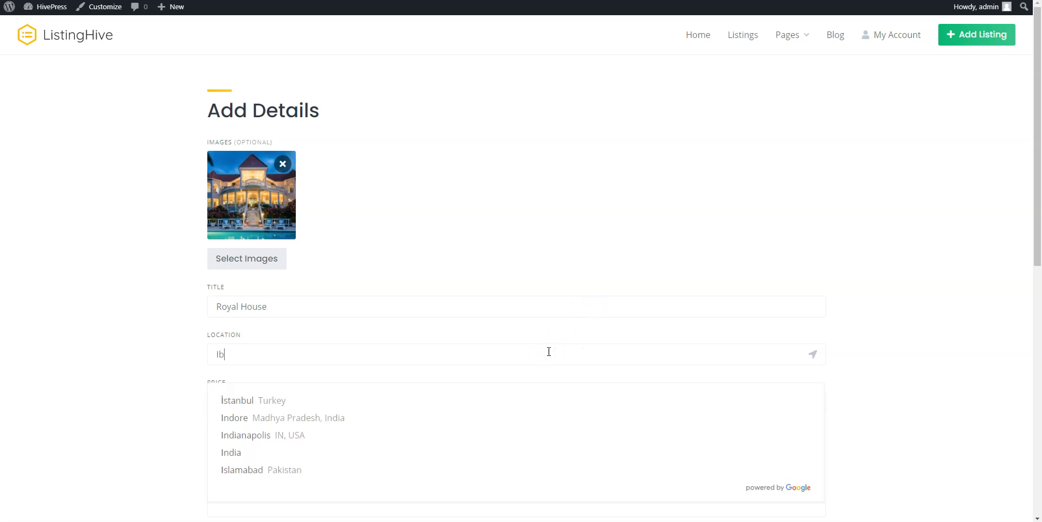
click(443, 402)
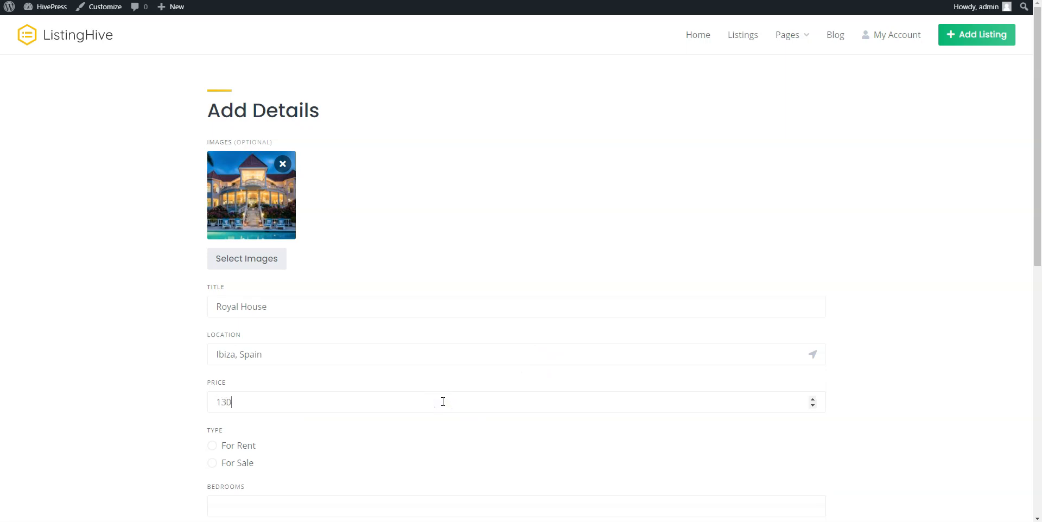
Set the listing type to For Sale, with 7 bedrooms, 3 bathrooms and a square footage of 5000
click(212, 463)
scroll(211, 467, down, 3)
click(240, 391)
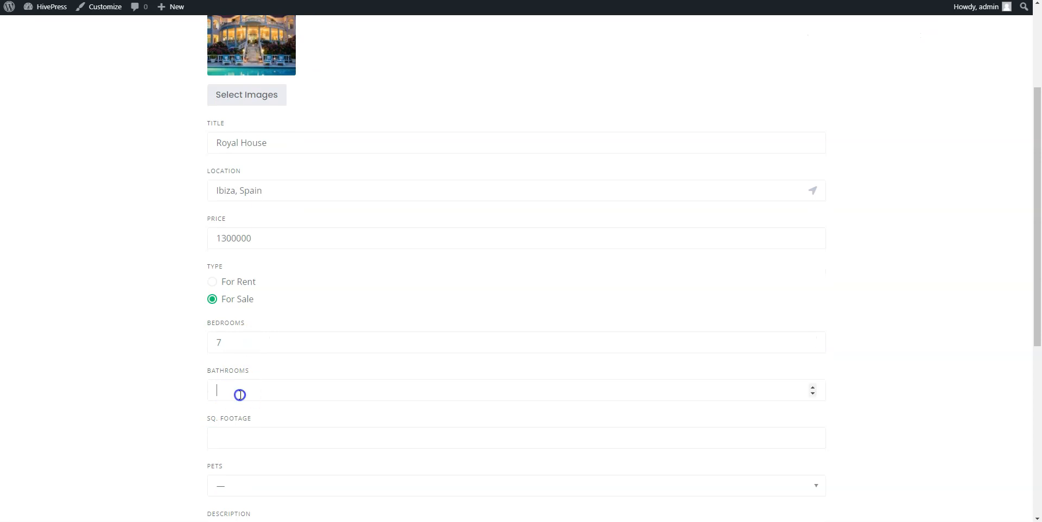
text(3)
click(228, 433)
Set pets to Allowed, enter the description "Example" and submit the listing
scroll(170, 461, down, 4)
click(236, 280)
click(236, 320)
click(232, 344)
text(Example)
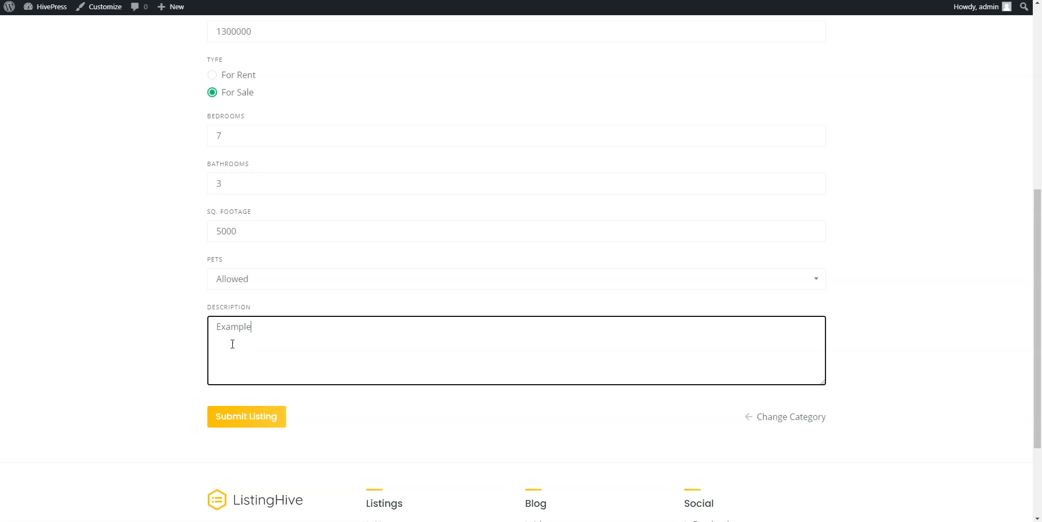
click(238, 414)
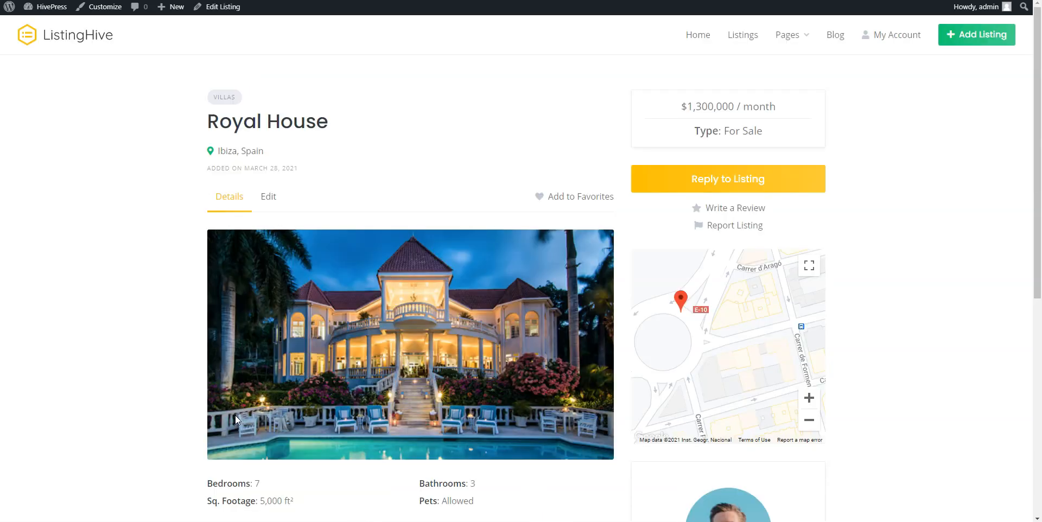
Review the published Royal House page, including its image, attributes, map and vendor details
scroll(236, 415, down, 3)
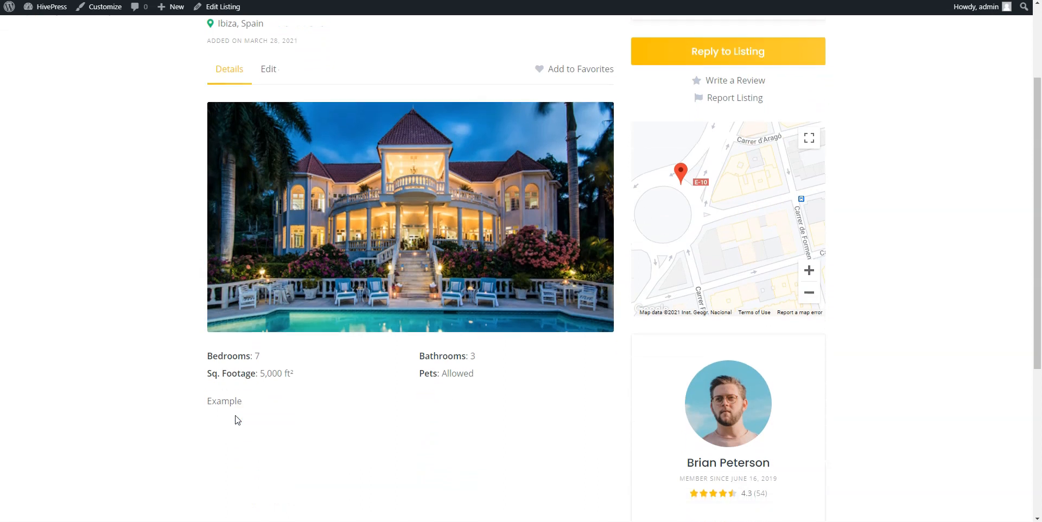
scroll(235, 419, down, 2)
scroll(235, 419, up, 3)
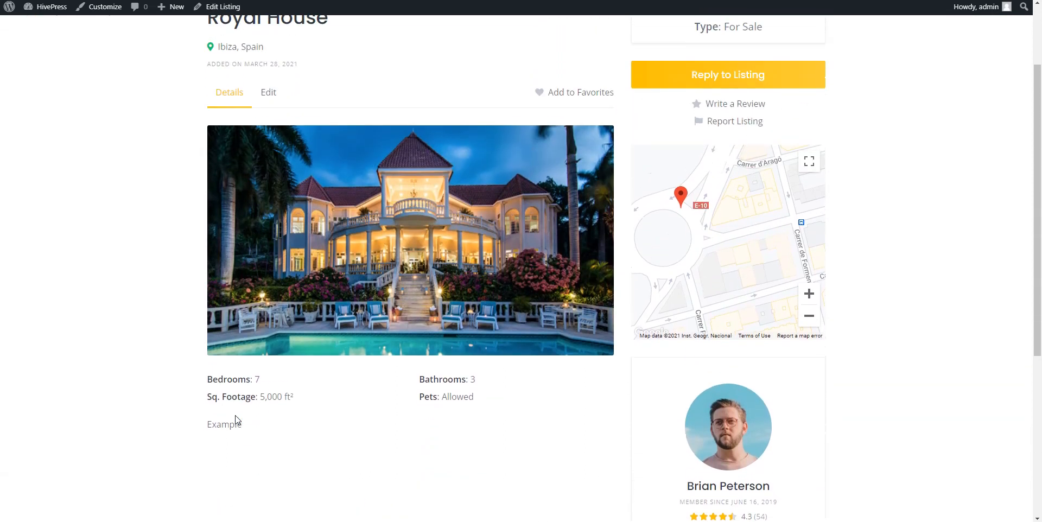
scroll(235, 415, up, 3)
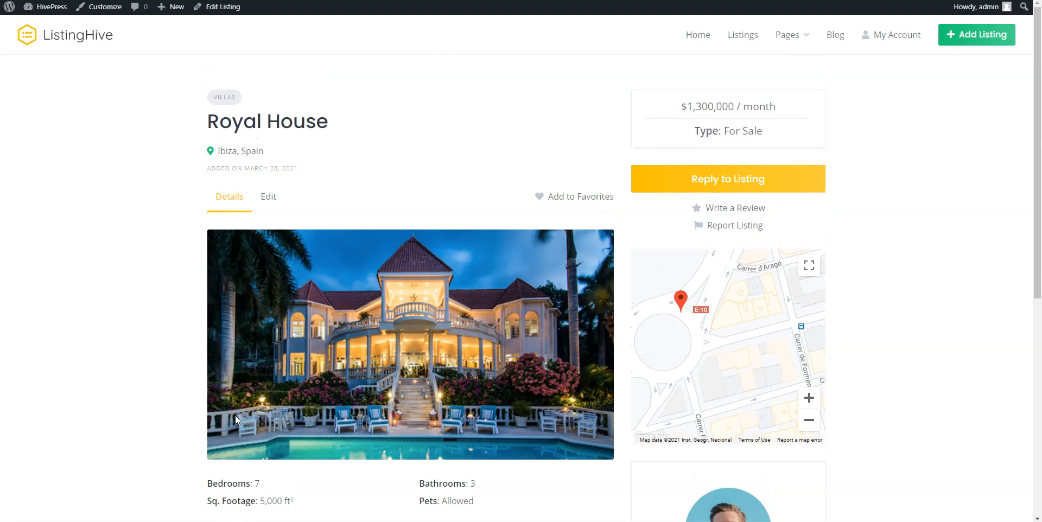
Go to the home page and check the Villas category card and the new entry under Recent Listings
click(691, 38)
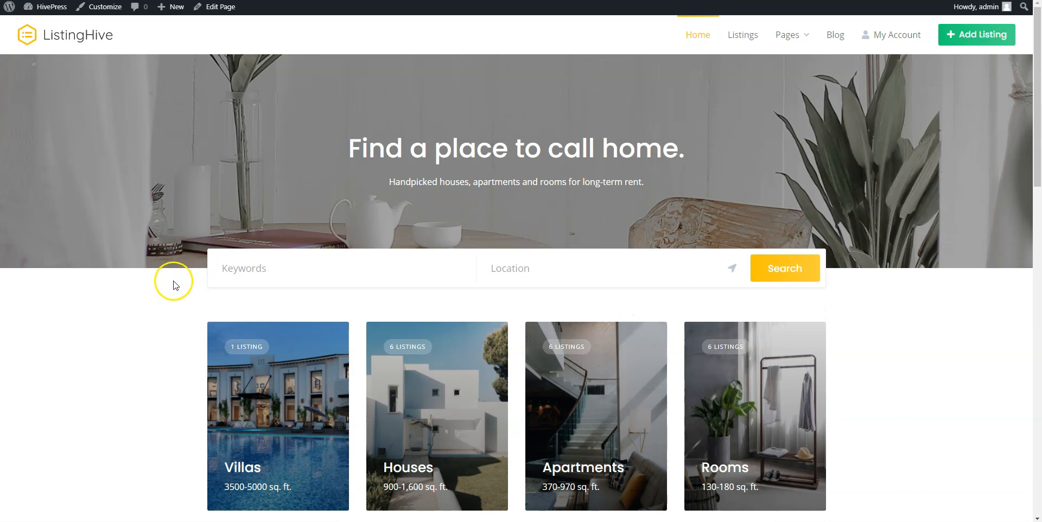
scroll(172, 280, down, 4)
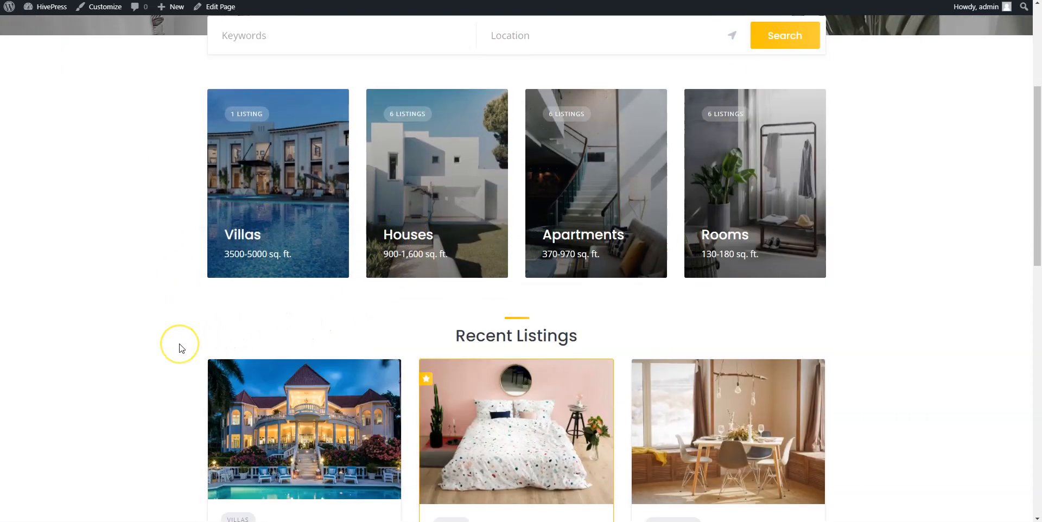
scroll(181, 347, down, 7)
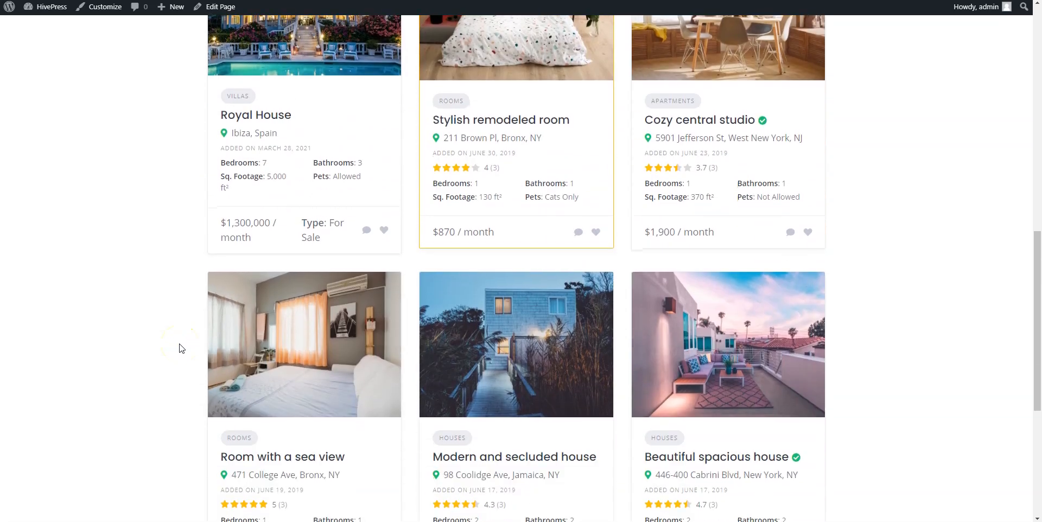
scroll(181, 347, down, 4)
scroll(181, 347, up, 7)
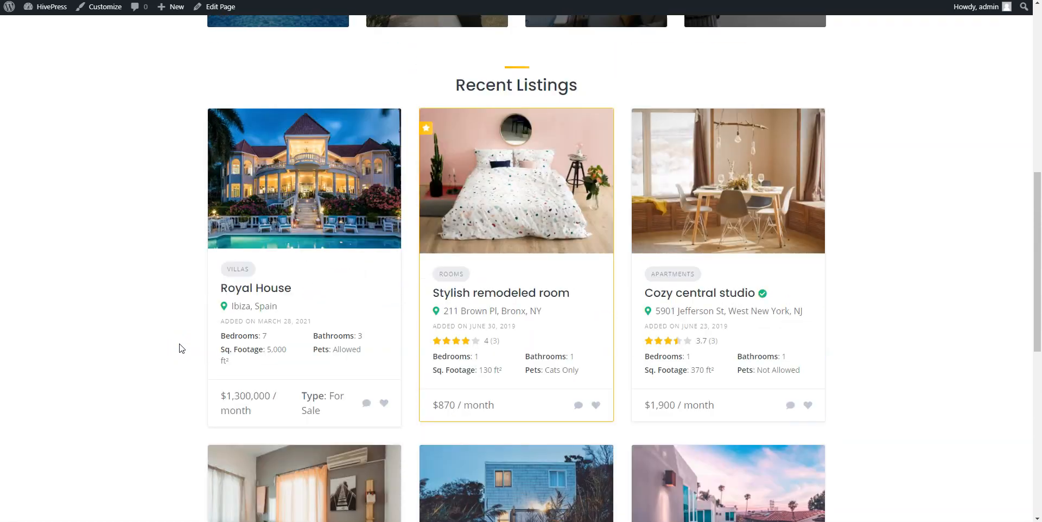
scroll(181, 347, up, 8)
Preview location suggestions for "new" in the home page search and clear the entry
click(256, 334)
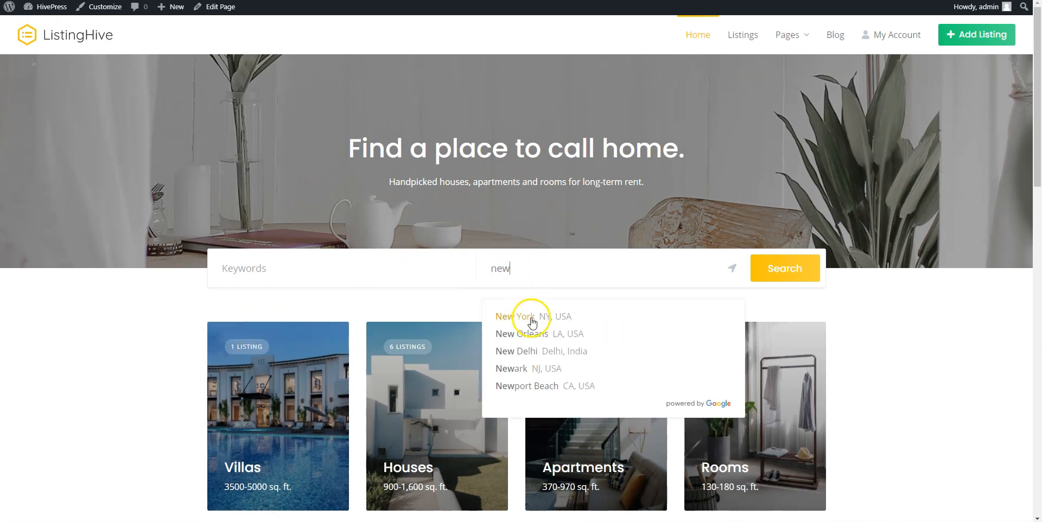
key(BackSpace)
key(BackSpace)
key(BackSpace)
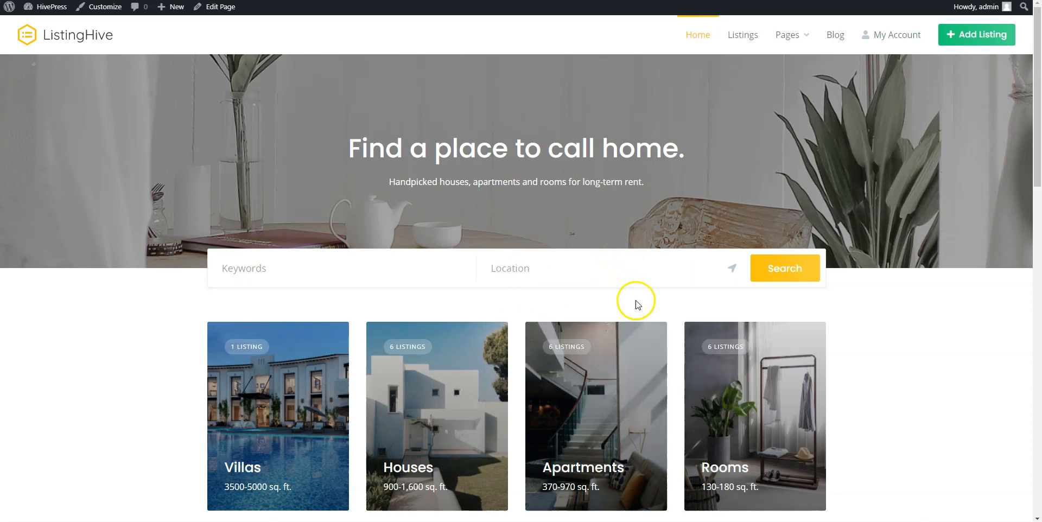
Open the Villas category, choose For Sale in its type filter, and examine the listing, filters and map
scroll(636, 304, down, 2)
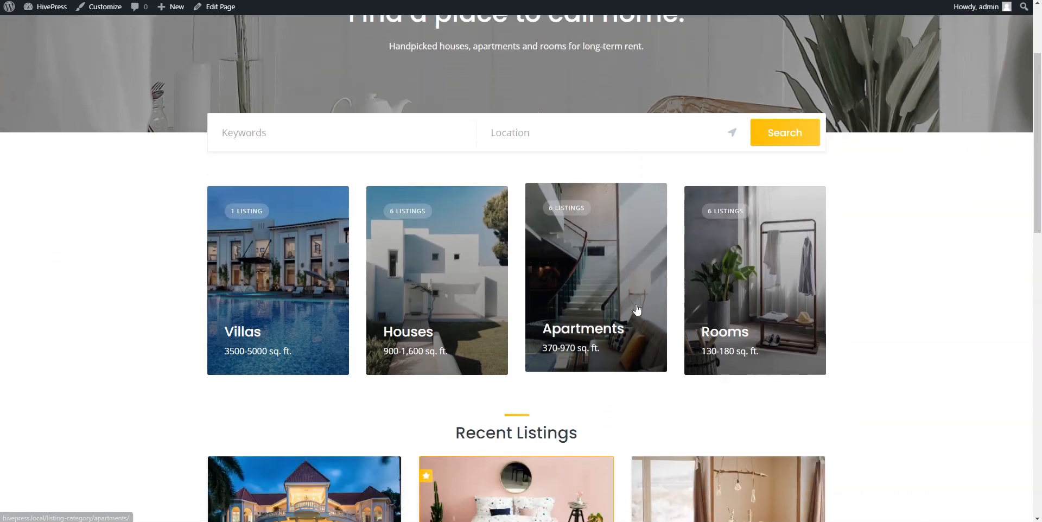
click(261, 289)
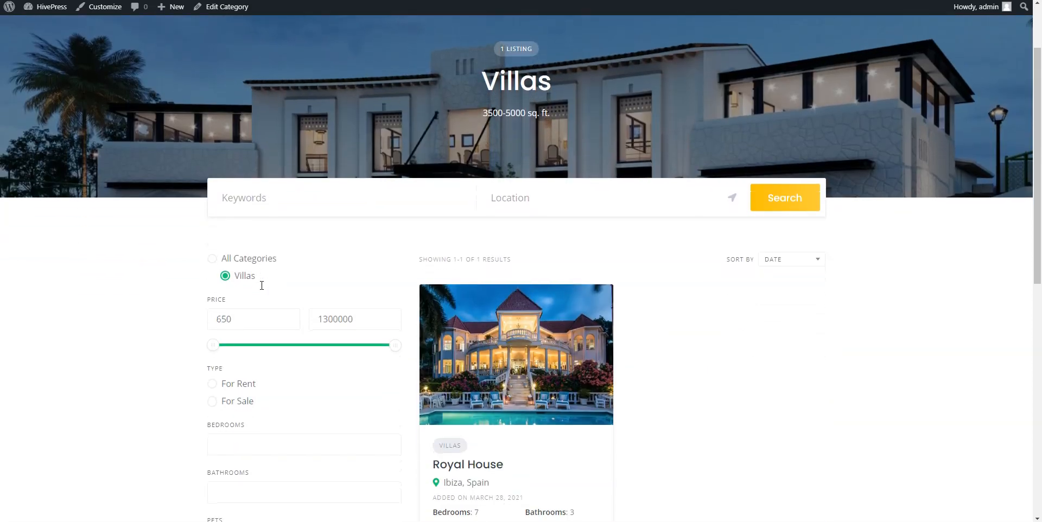
scroll(262, 286, down, 3)
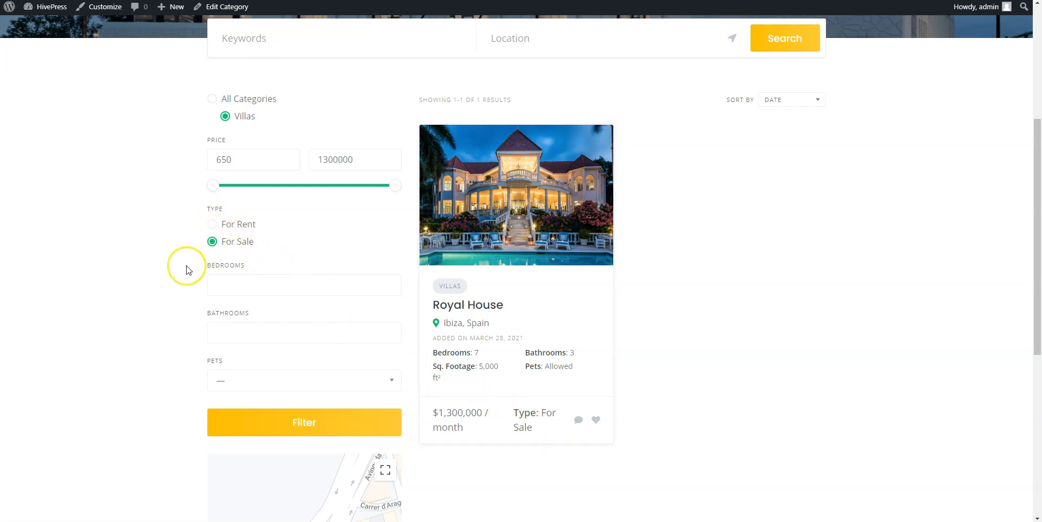
scroll(189, 267, down, 2)
scroll(187, 269, down, 2)
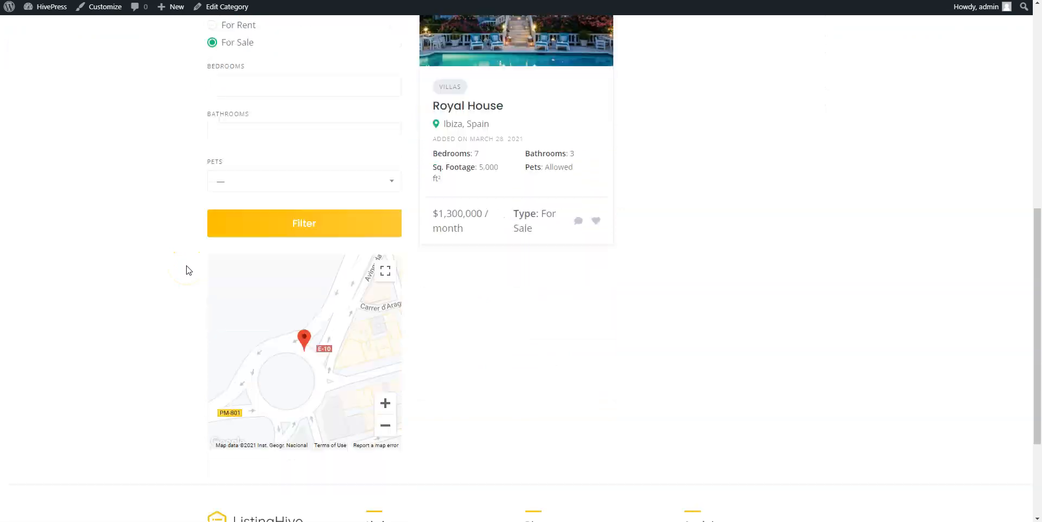
drag(176, 283, 228, 310)
scroll(116, 180, up, 8)
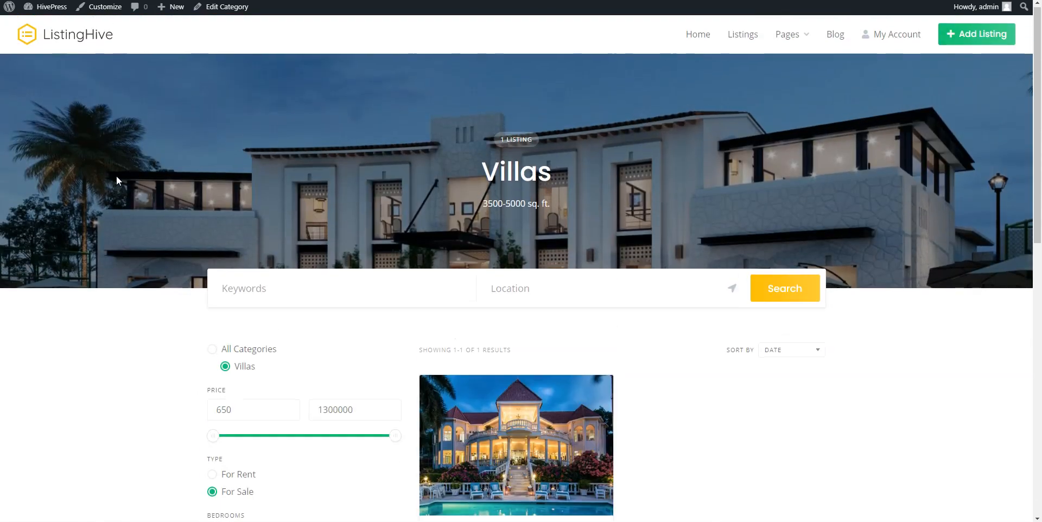
Return to the home page and look over its categories, recent listings and footer
click(695, 35)
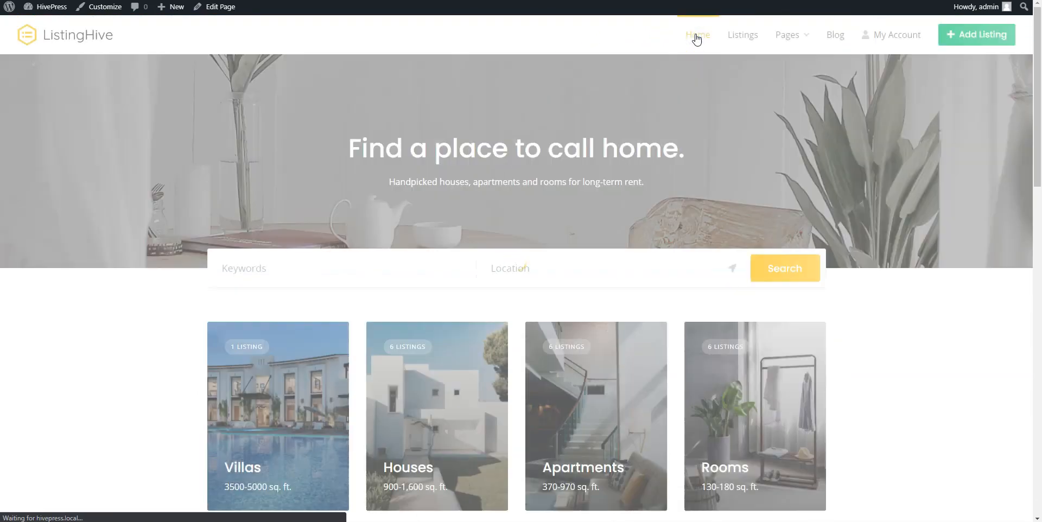
scroll(701, 140, down, 6)
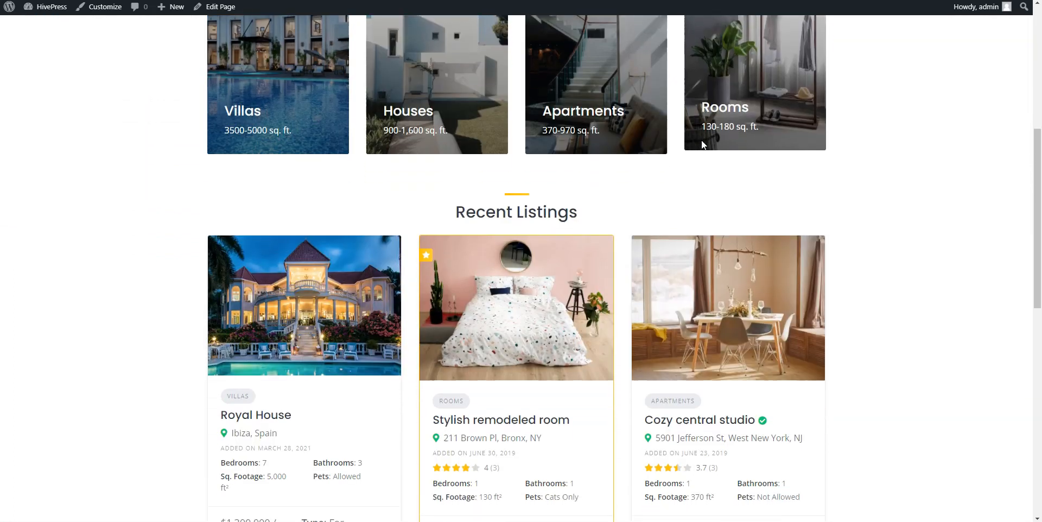
scroll(701, 140, down, 10)
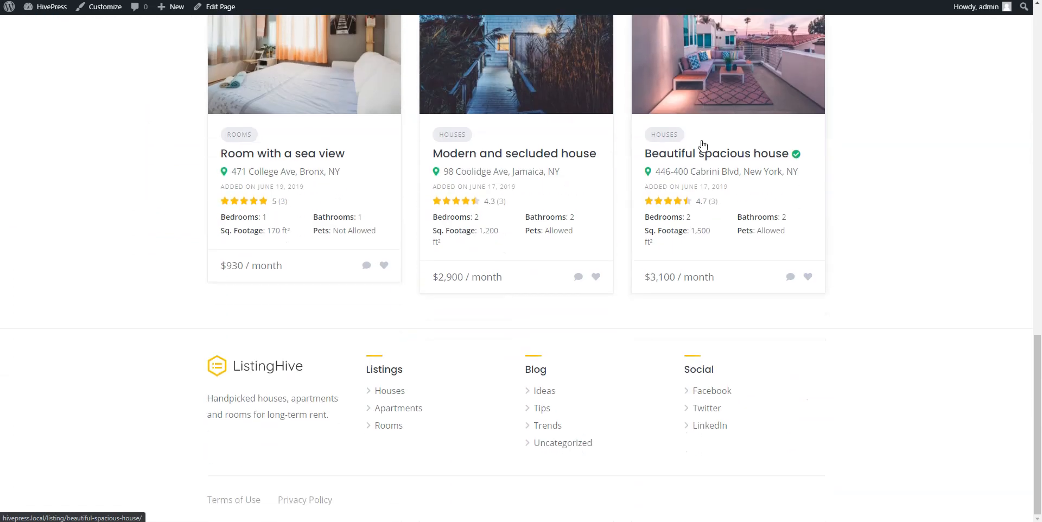
scroll(701, 144, up, 12)
scroll(702, 145, up, 6)
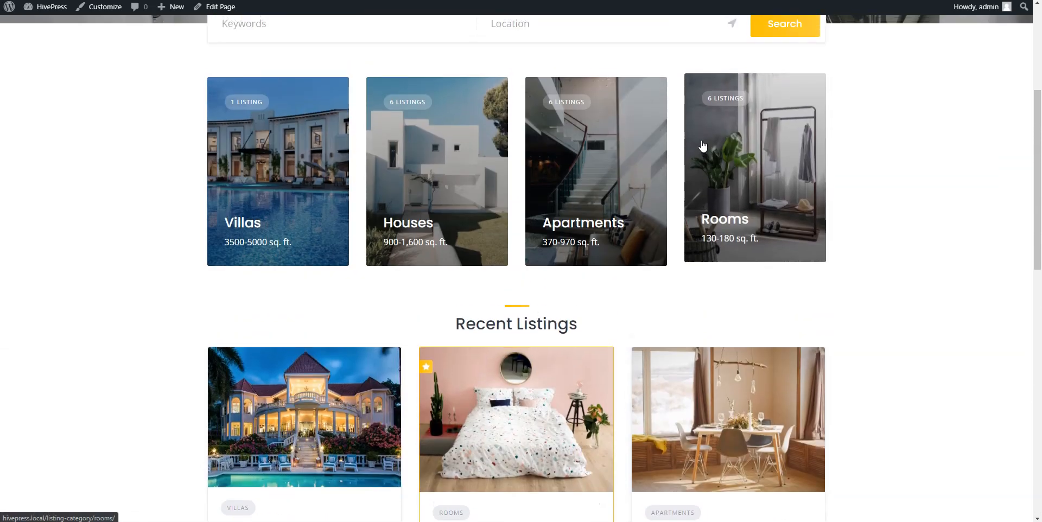